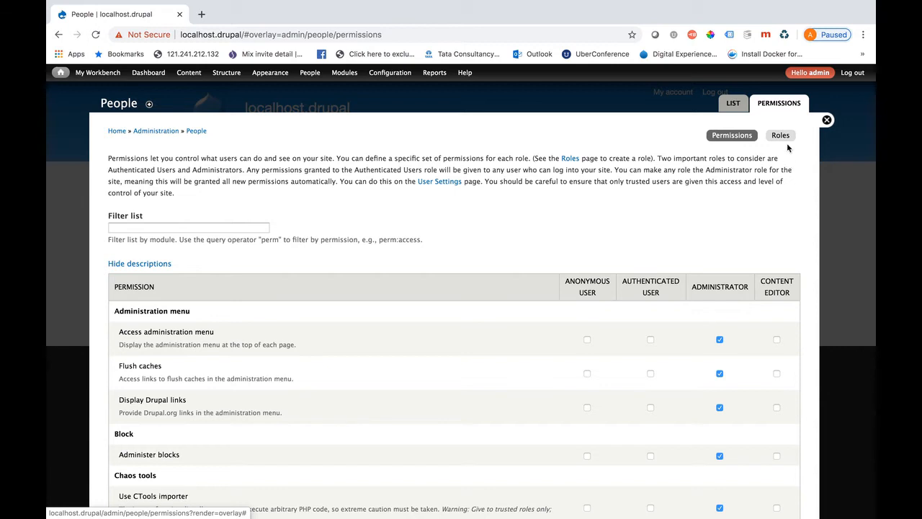
Show the Roles list: anonymous user, authenticated user, administrator and Content editor
left_click(781, 136)
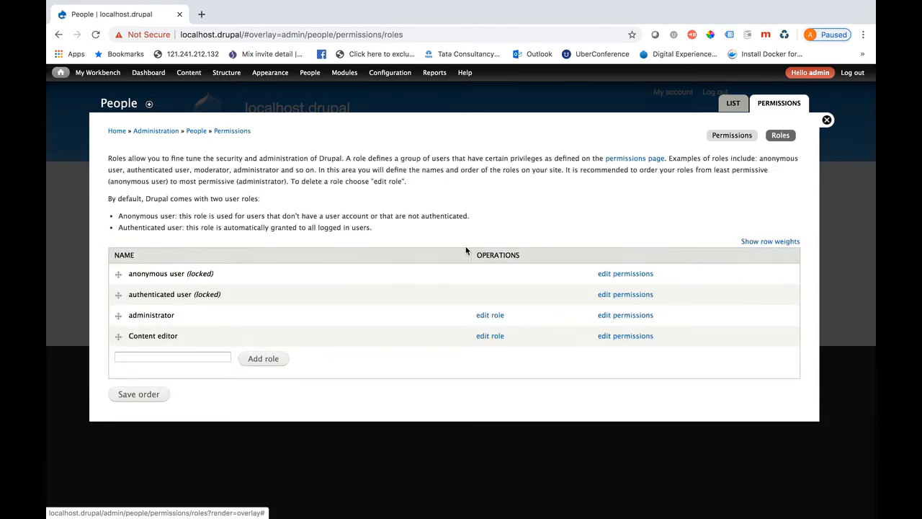
Add a new role named 'Content approver'
left_click(143, 356)
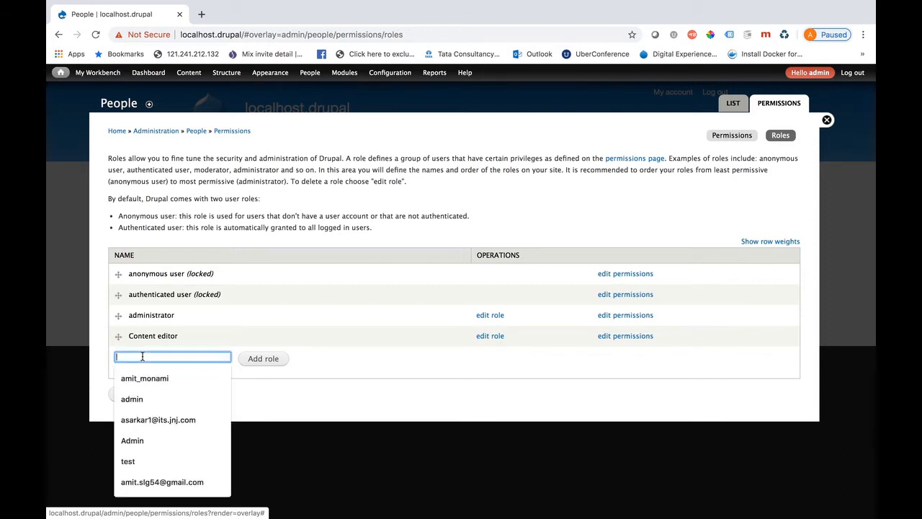
type("Content")
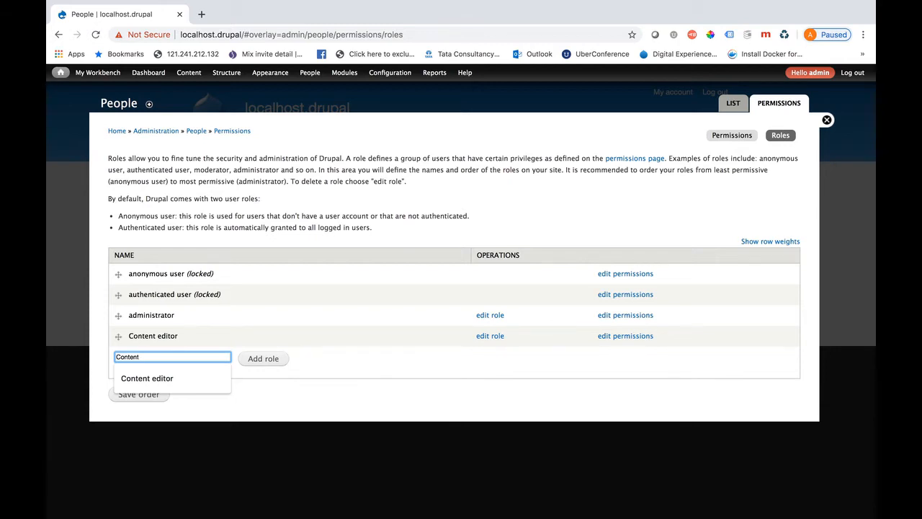
type(" approver")
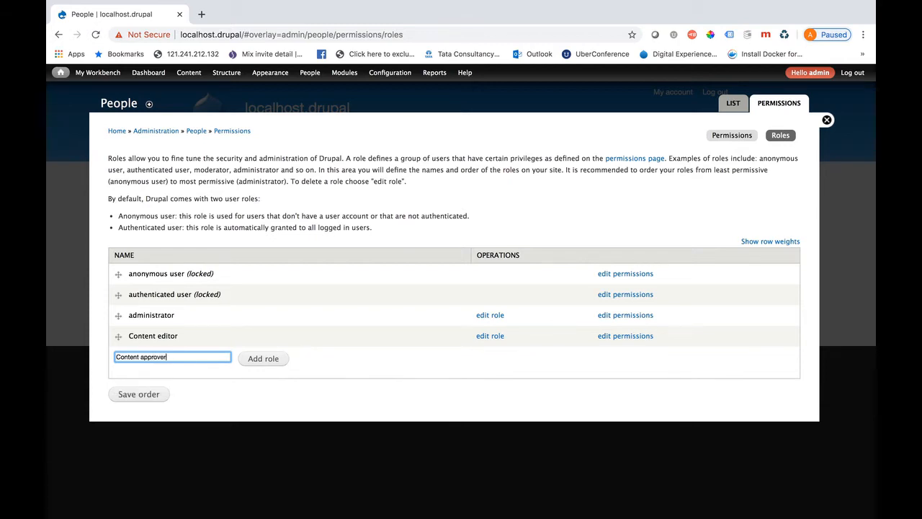
left_click(268, 360)
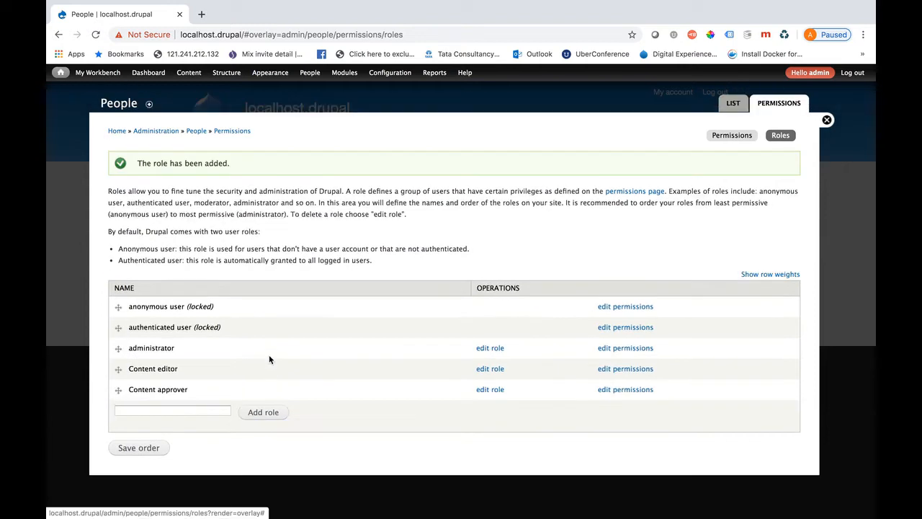
Add a 'Content publisher' role, then open the Content editor role's permissions
left_click(146, 412)
type("Con")
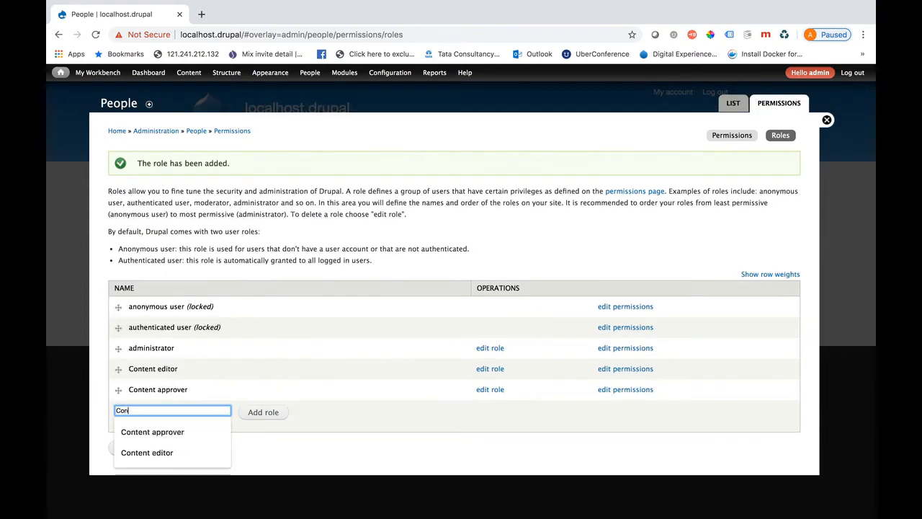
type("tent publisher")
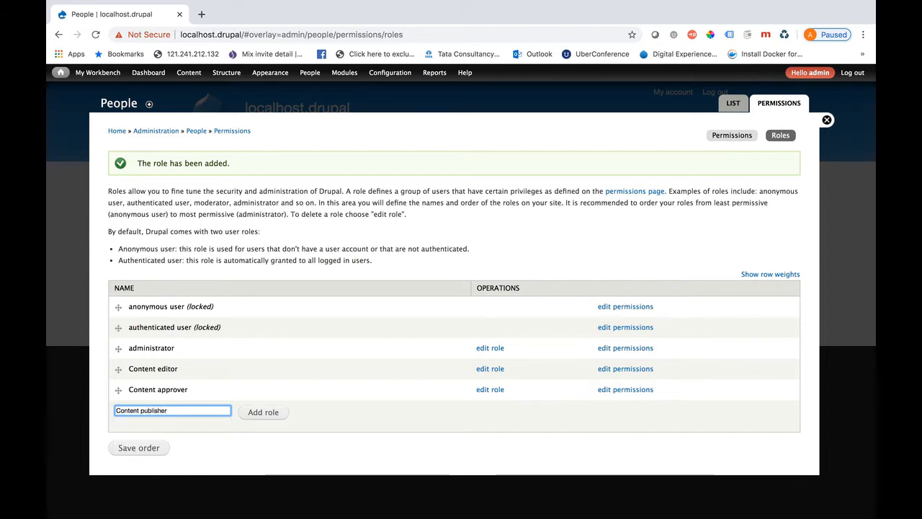
left_click(271, 412)
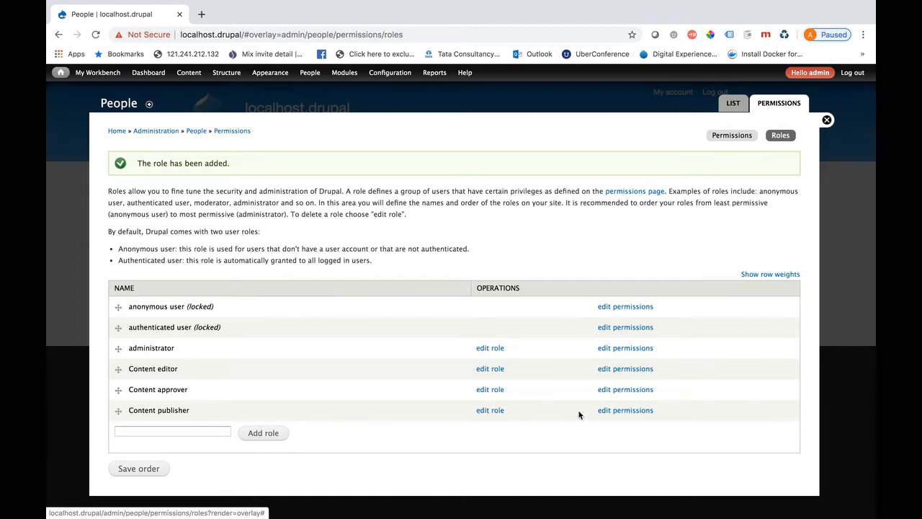
left_click(616, 371)
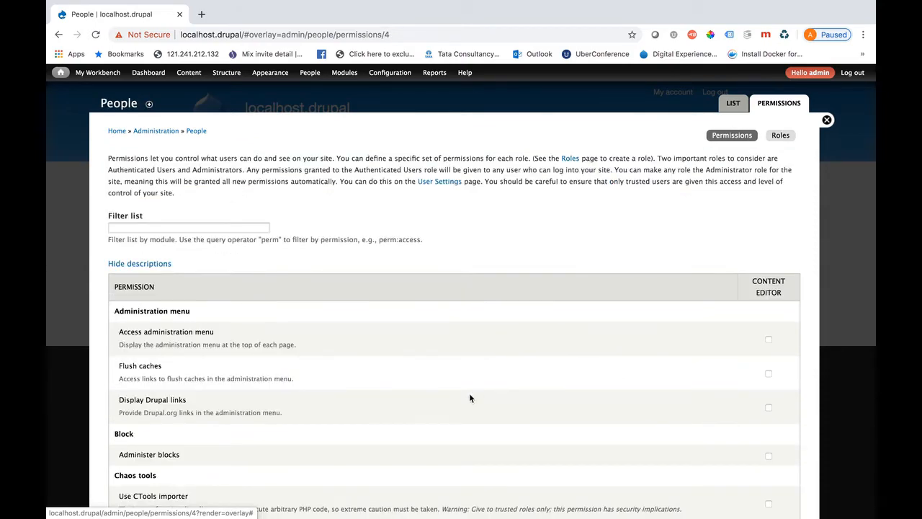
scroll(470, 396, "down", 4)
scroll(469, 398, "down", 5)
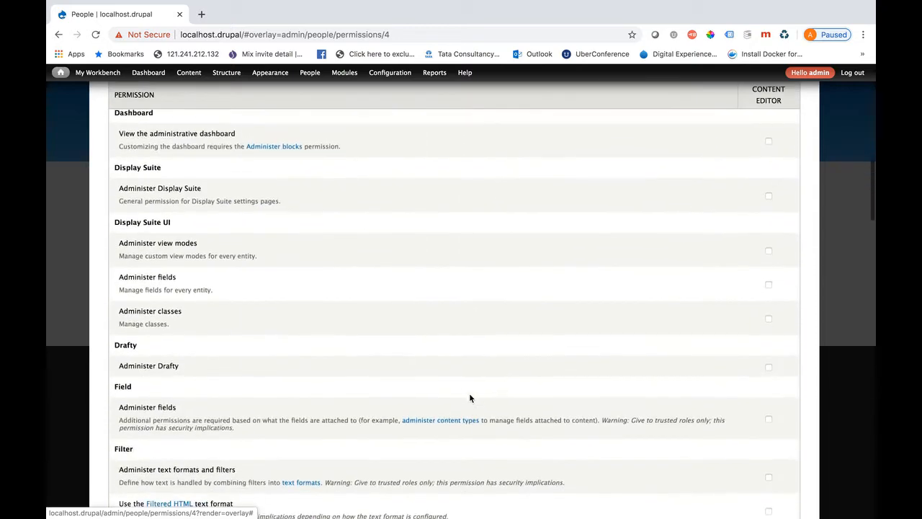
scroll(470, 397, "down", 4)
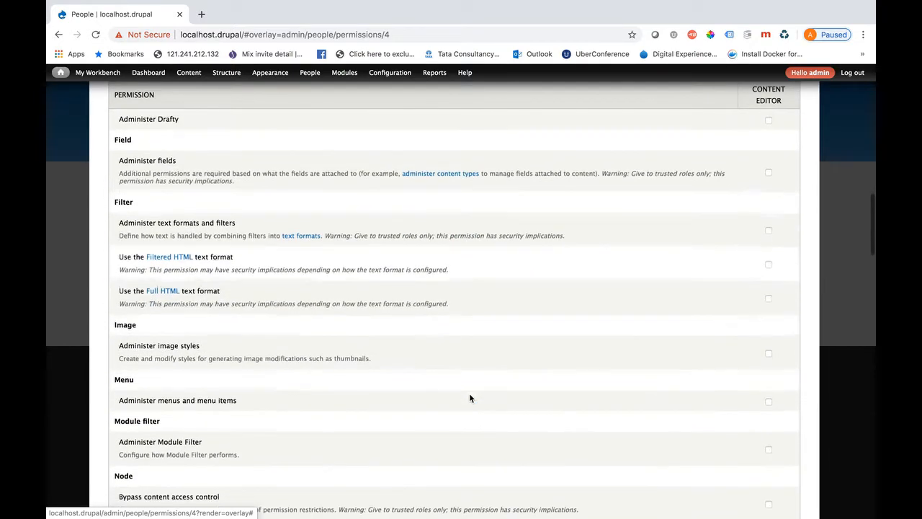
scroll(469, 397, "down", 6)
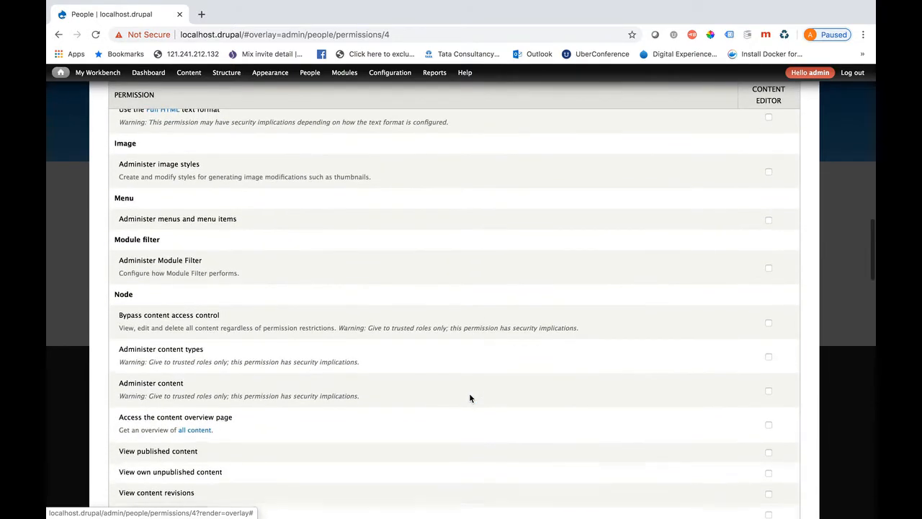
scroll(469, 397, "down", 1)
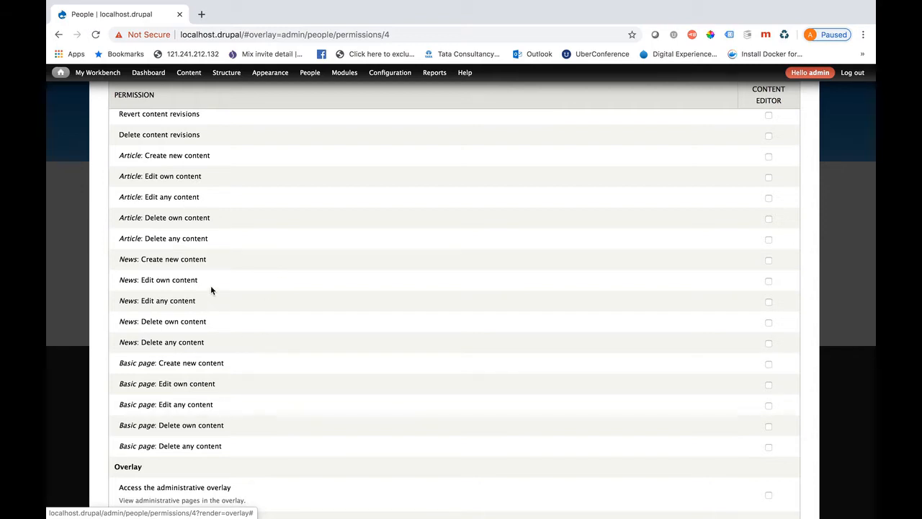
Grant the Content editor role the News: Create new content permission
left_click(769, 261)
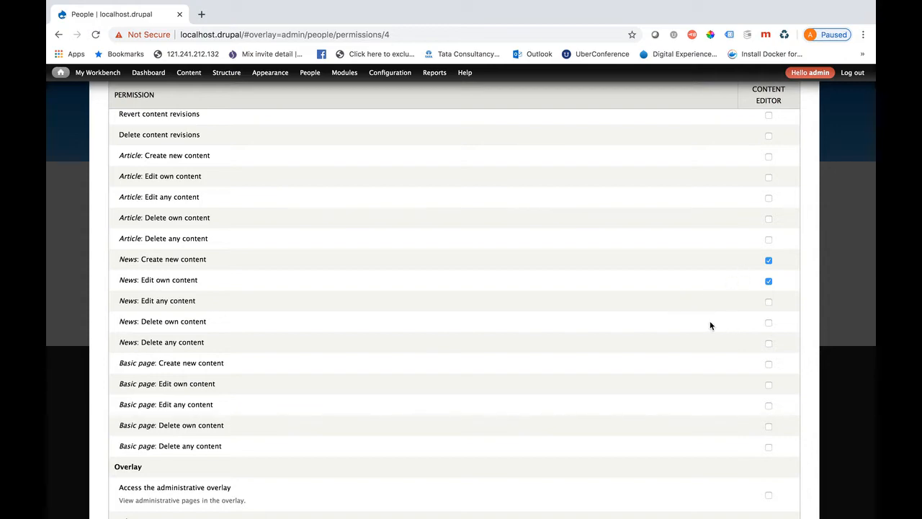
scroll(452, 345, "up", 10)
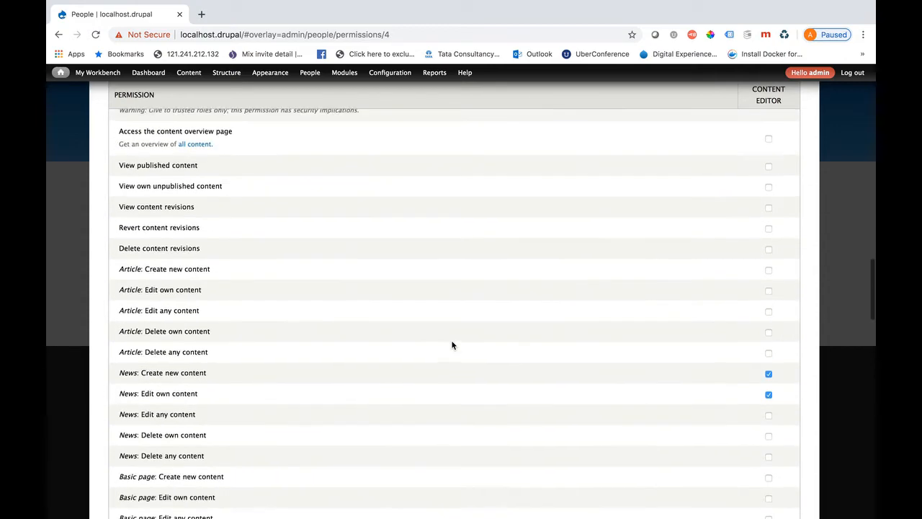
scroll(452, 345, "up", 6)
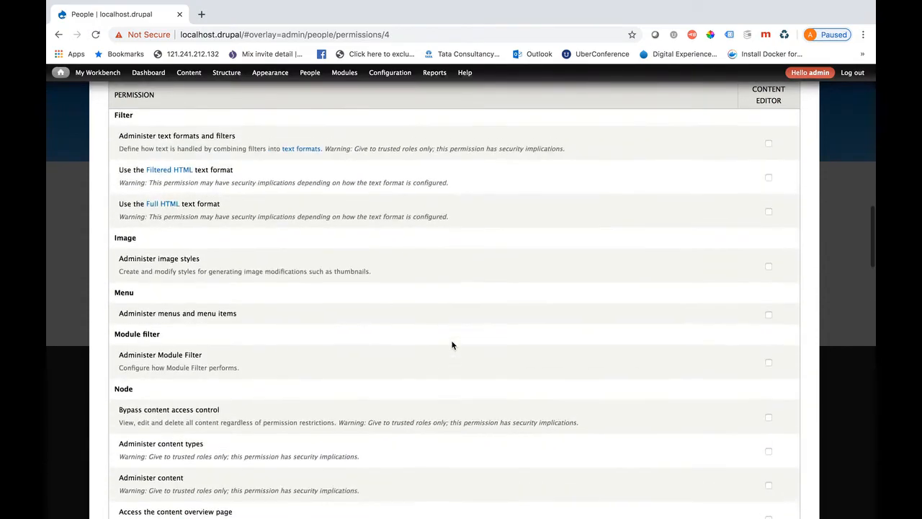
scroll(452, 345, "up", 4)
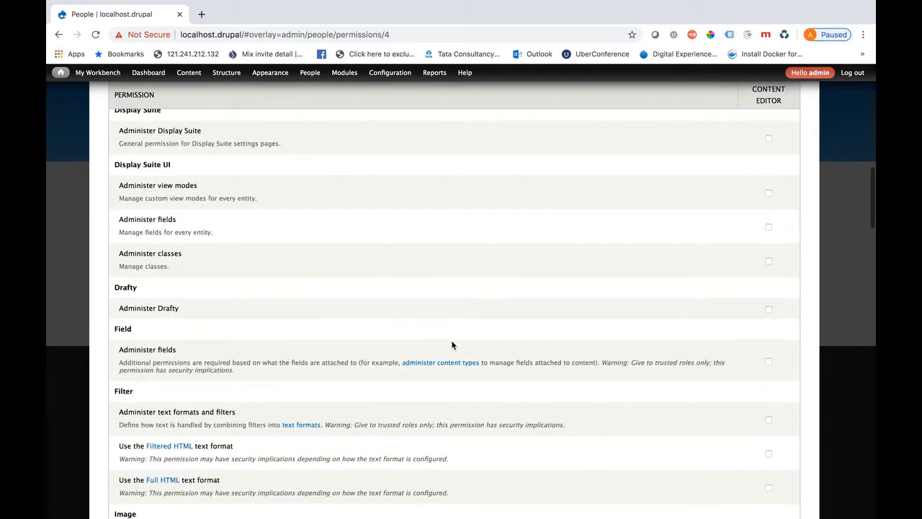
scroll(452, 345, "up", 2)
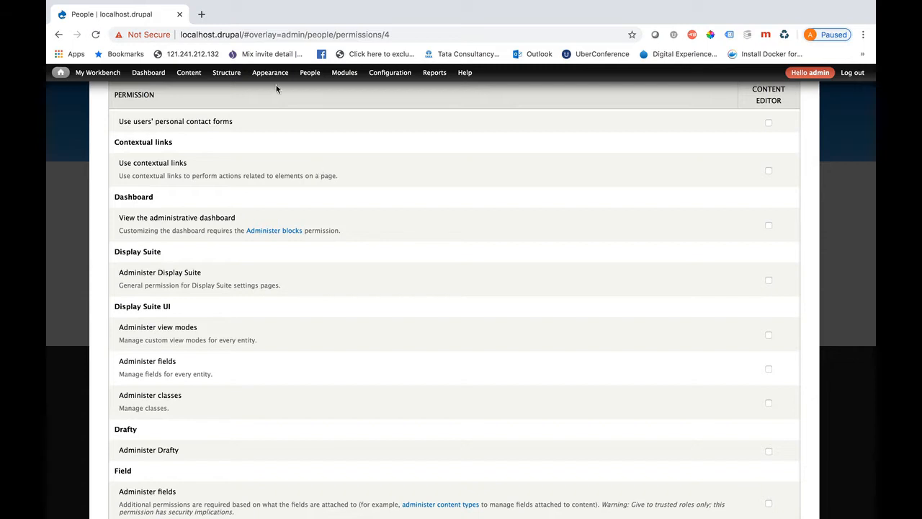
mouse_move(395, 88)
Let Content editor access the administration menu and use the administration pages and help
key("super+f")
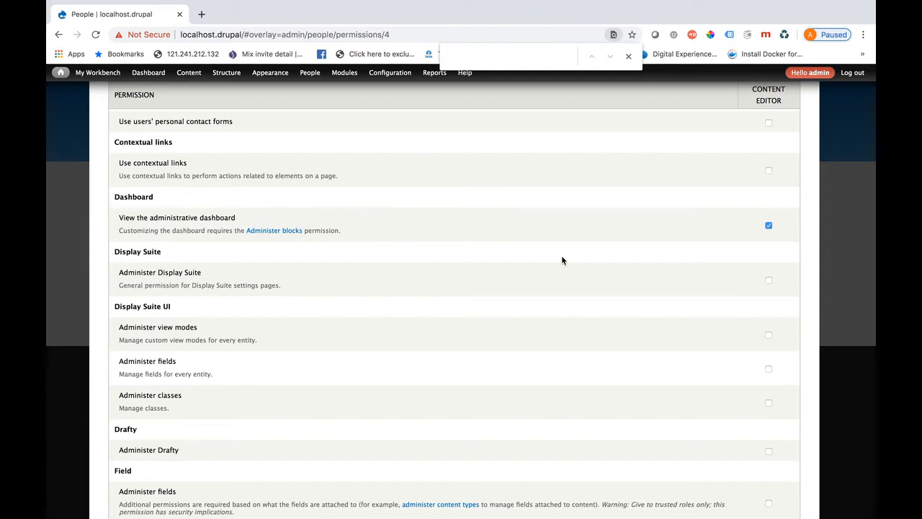
type("administr")
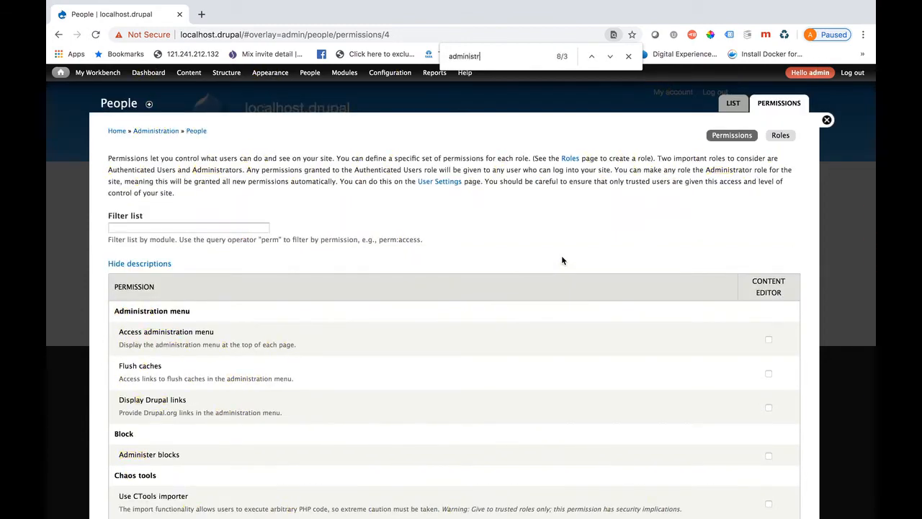
type("a")
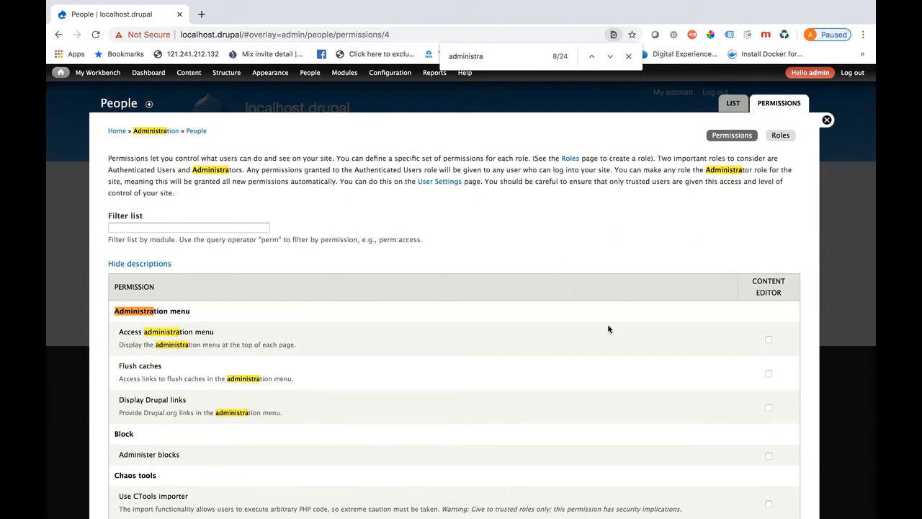
left_click(768, 339)
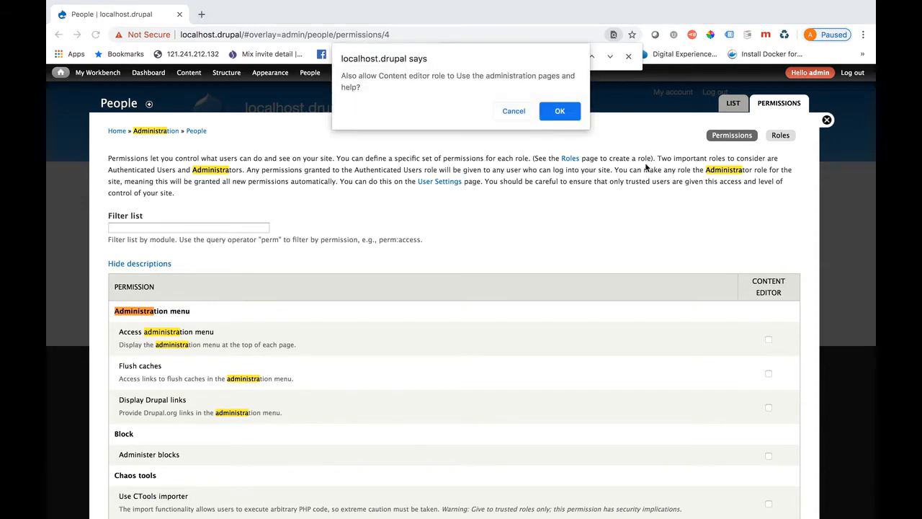
left_click(558, 113)
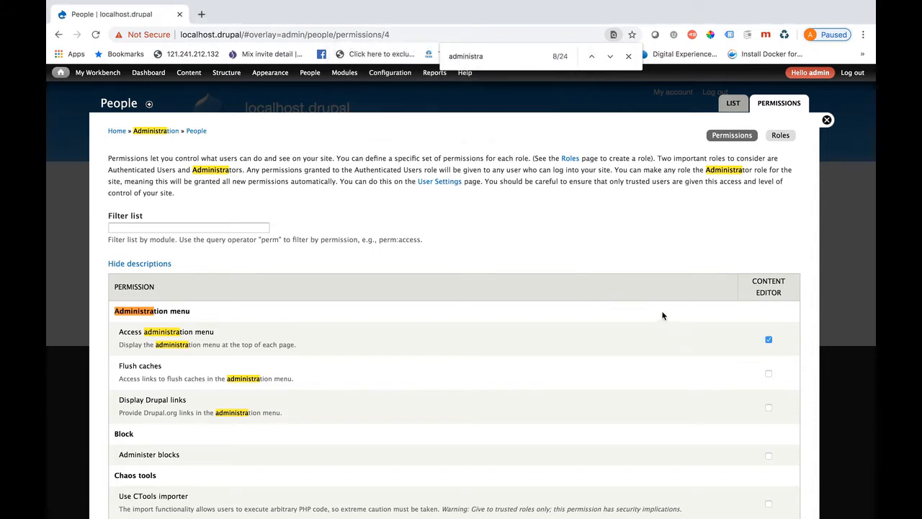
Save the Content editor permissions and close the page search bar
scroll(495, 376, "down", 2)
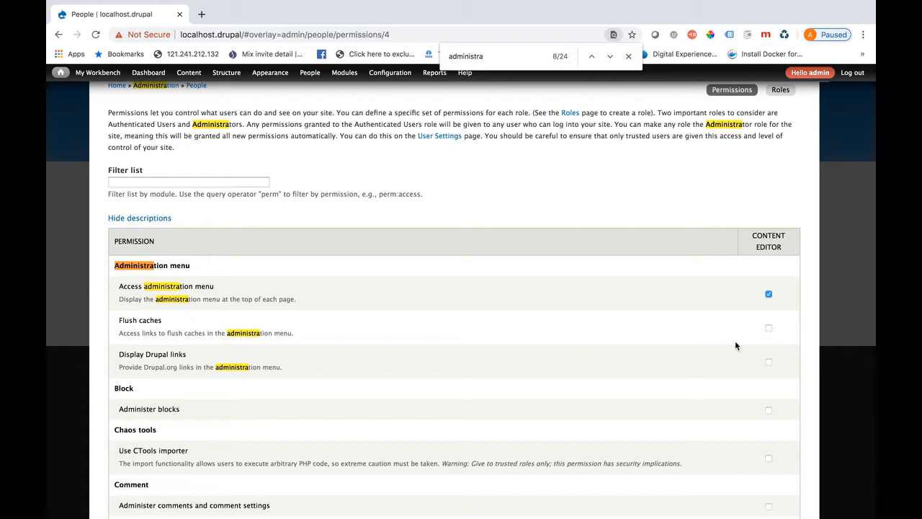
scroll(613, 341, "up", 2)
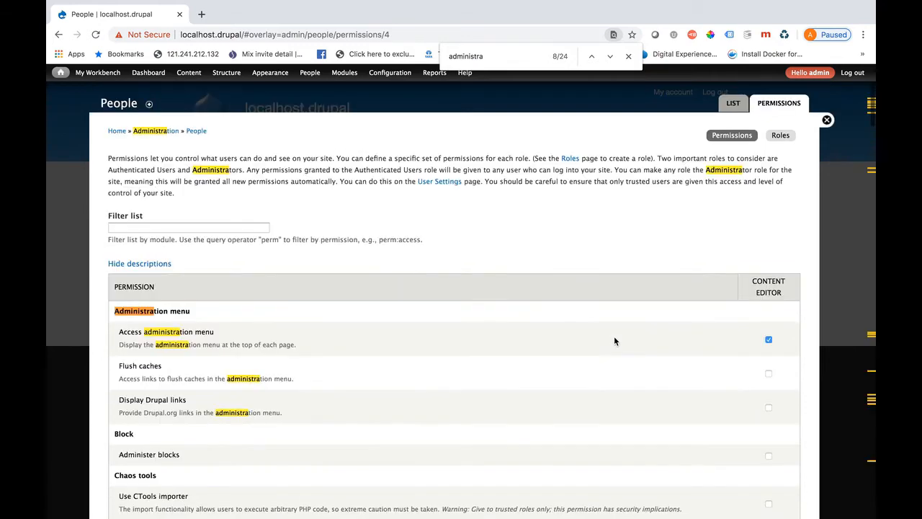
scroll(596, 304, "down", 20)
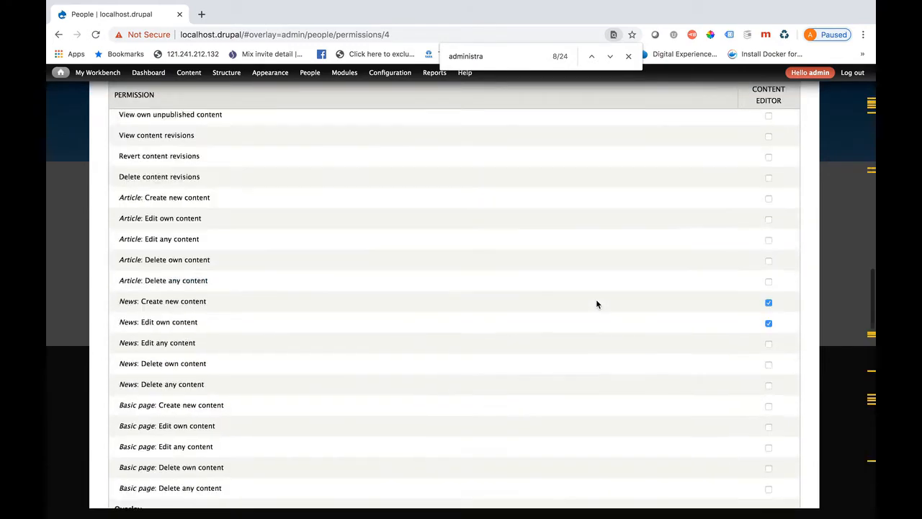
scroll(475, 318, "down", 20)
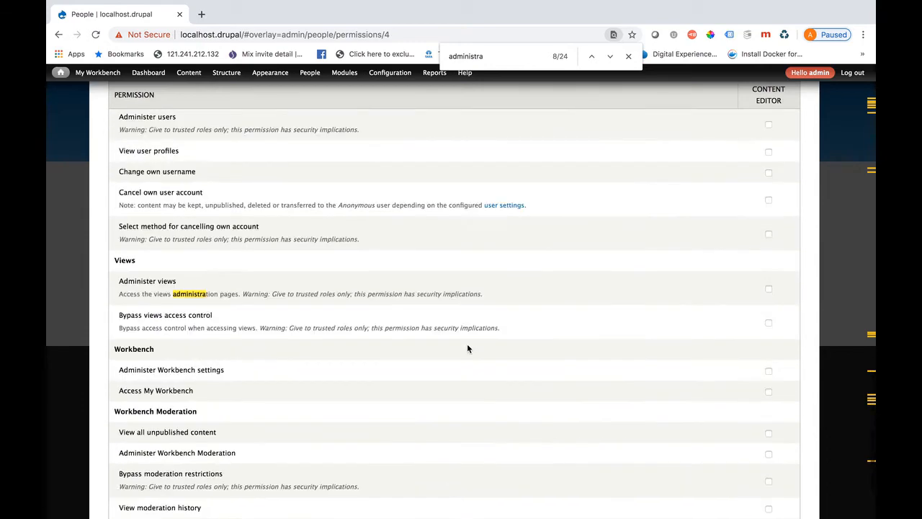
left_click(138, 469)
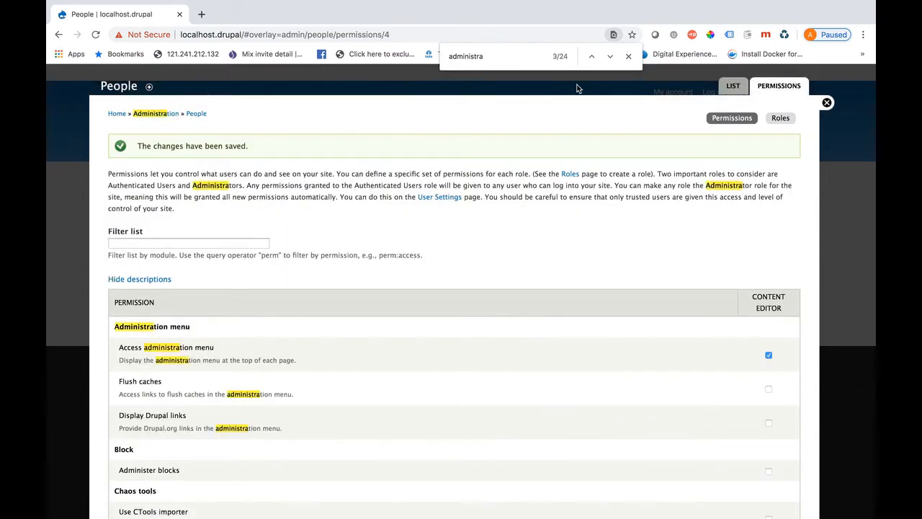
left_click(628, 58)
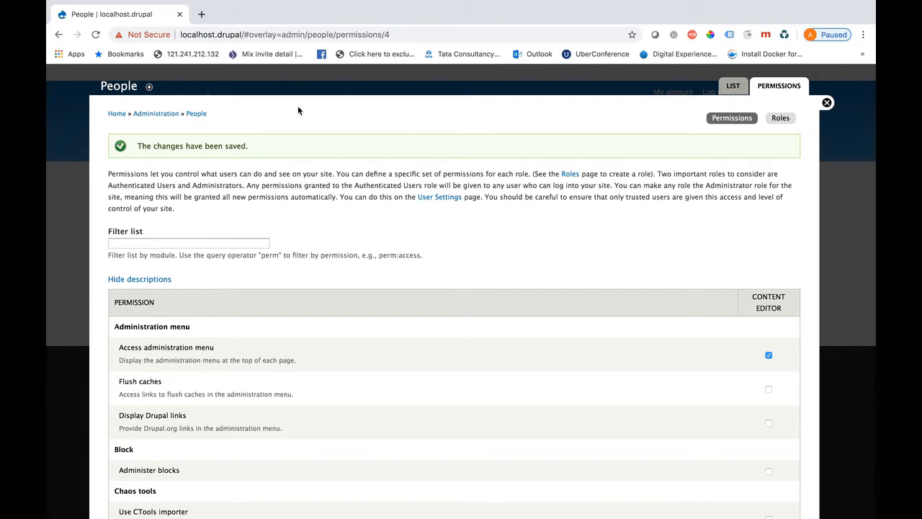
Start a new user 'contenteditorrole', filling in its e-mail address and a confirmed password
left_click(828, 105)
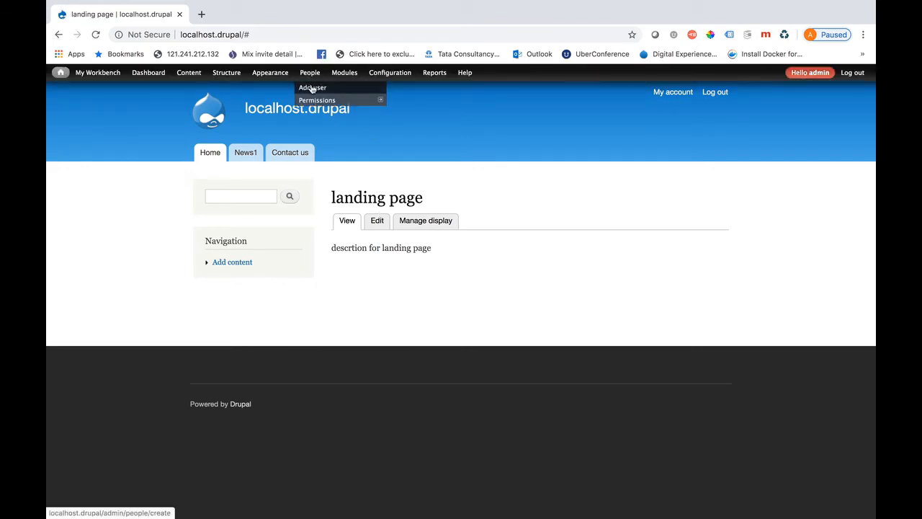
left_click(312, 88)
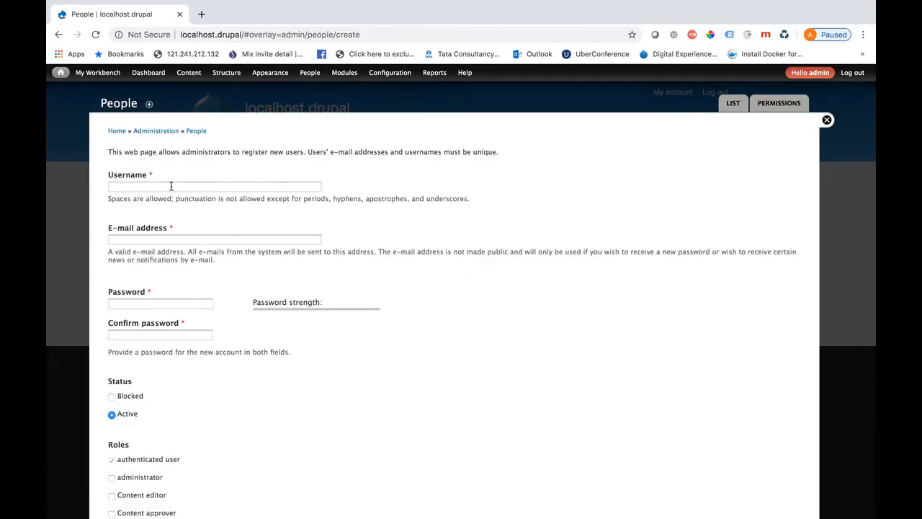
left_click(171, 187)
type("contentedito")
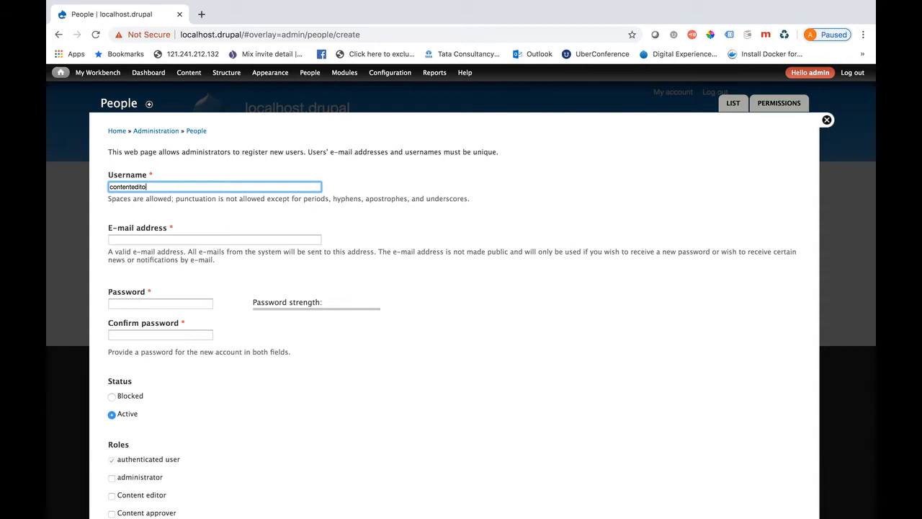
type("rrole")
double_click(154, 184)
key("super+c")
left_click(131, 239)
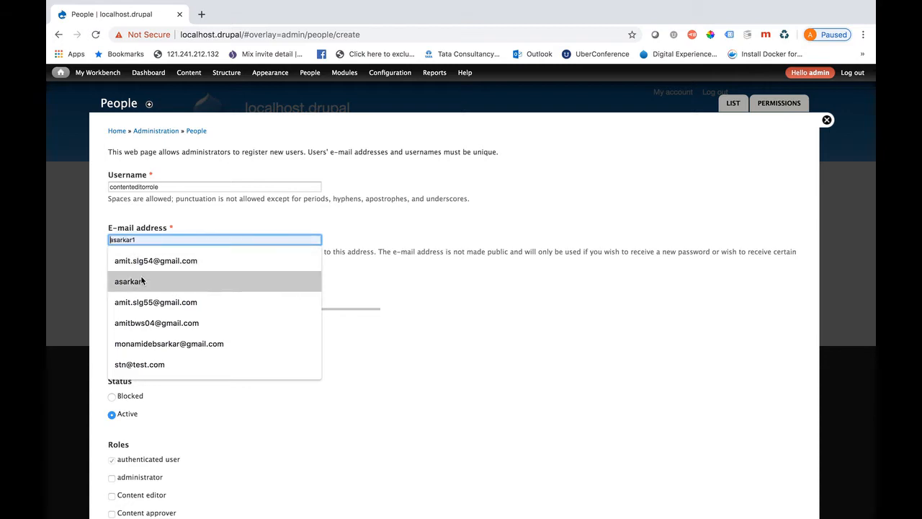
left_click(161, 302)
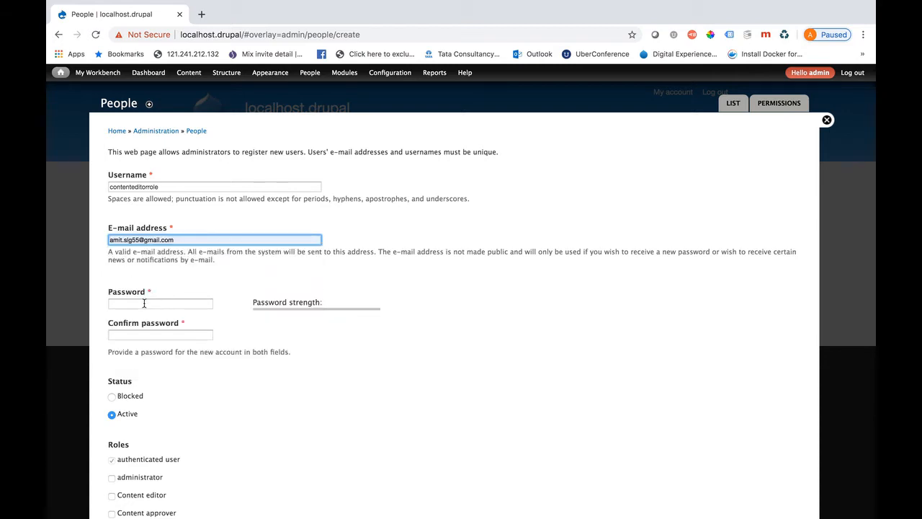
left_click(144, 304)
type("Abcdef@12")
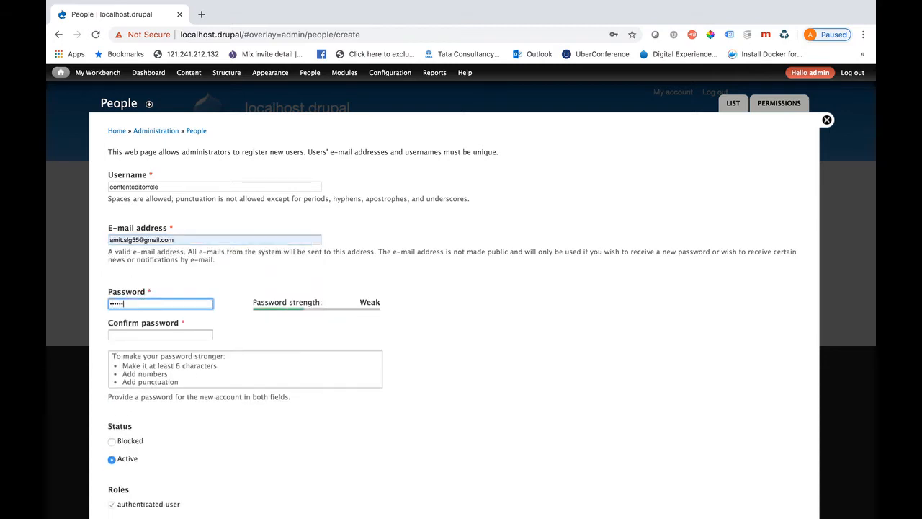
left_click(142, 333)
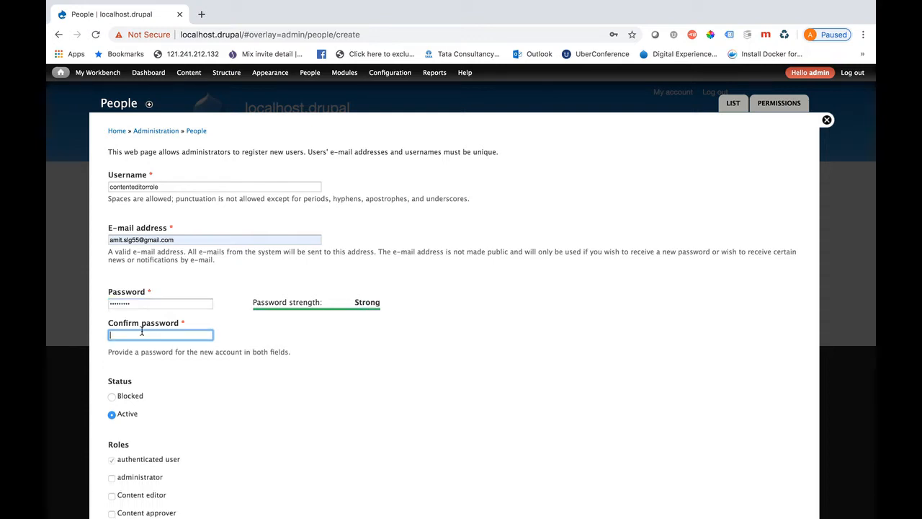
type("Abcdef@12")
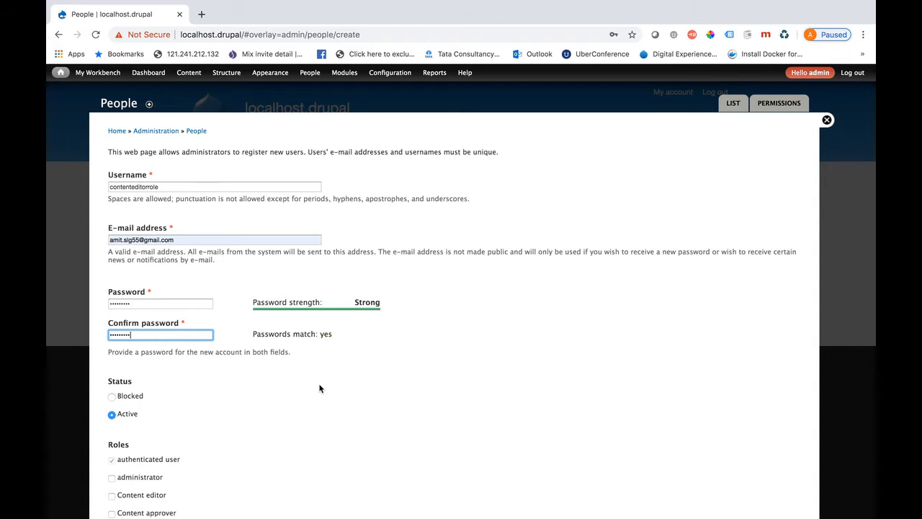
Assign the Content editor role, create the account, and log out of admin
scroll(319, 388, "down", 3)
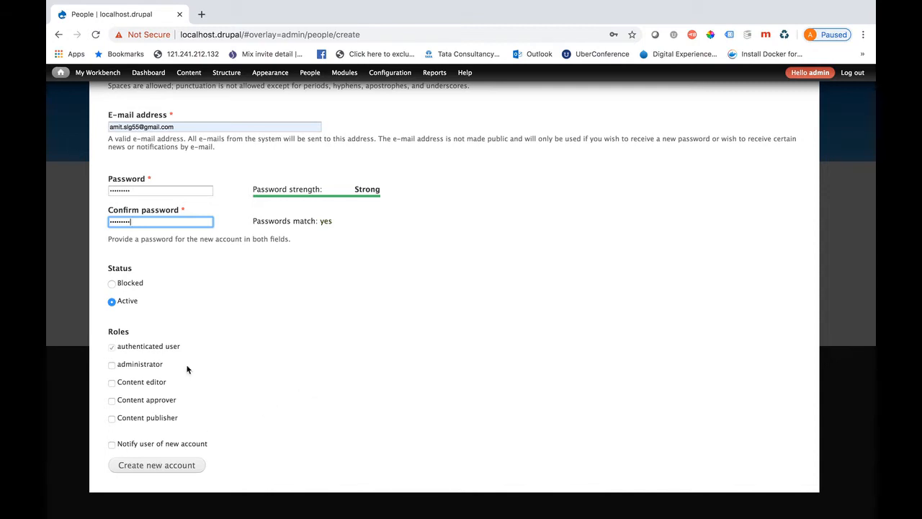
left_click(112, 383)
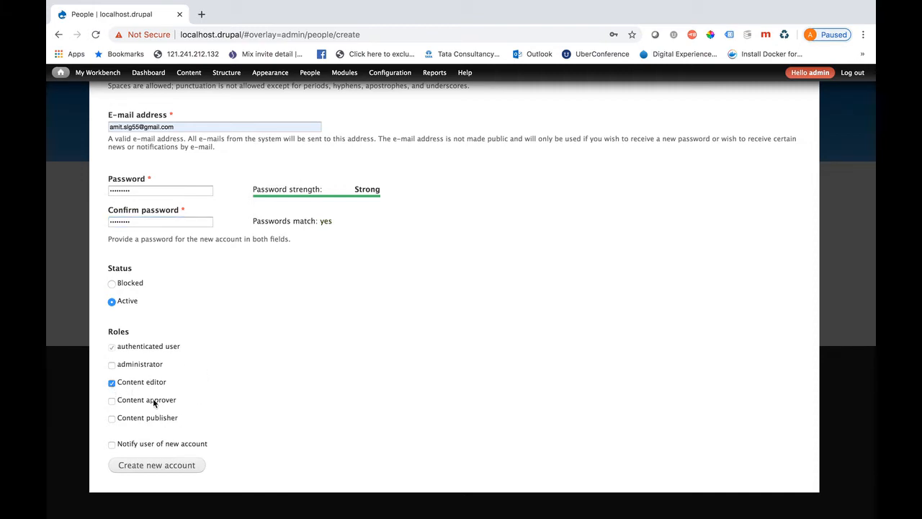
left_click(160, 466)
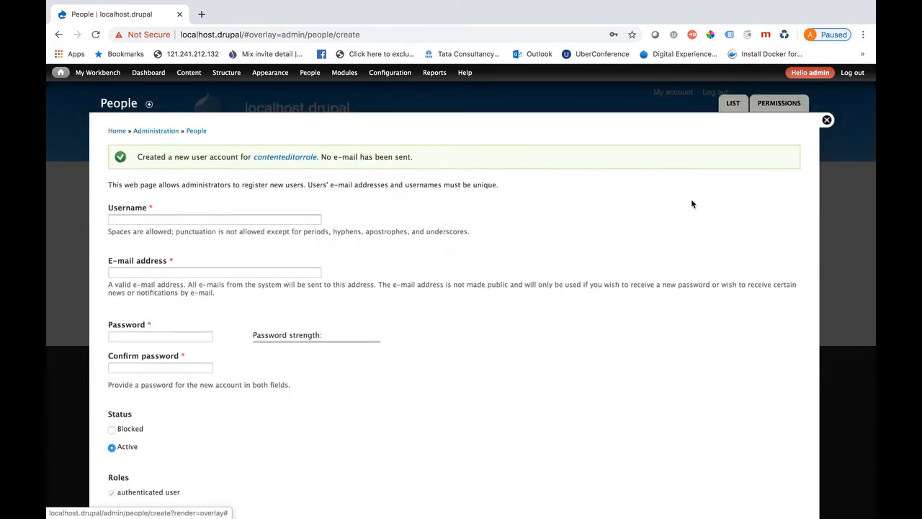
left_click(851, 74)
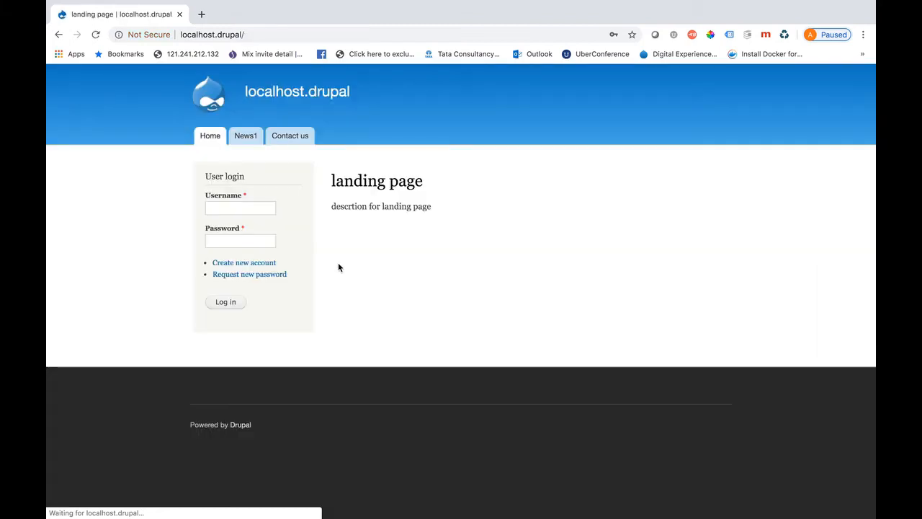
Log in with the new content editor user's username and password
left_click(214, 211)
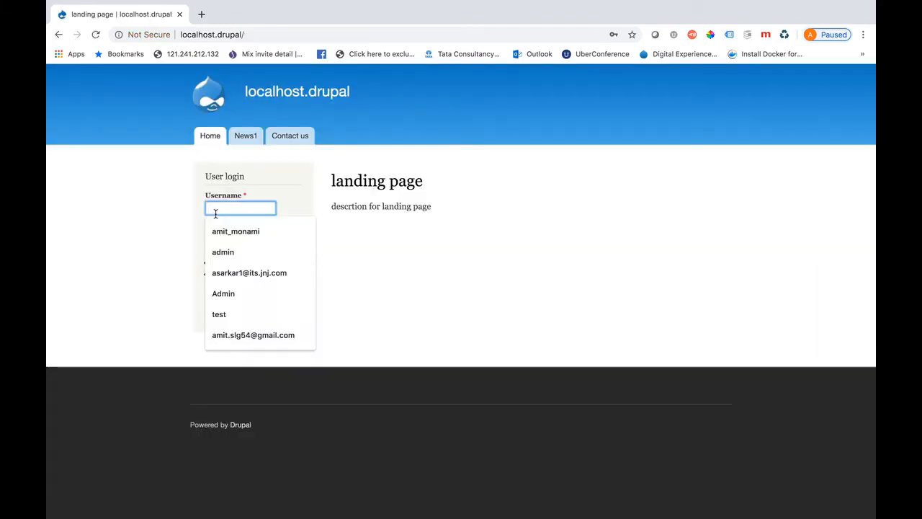
key("super+v")
left_click(227, 238)
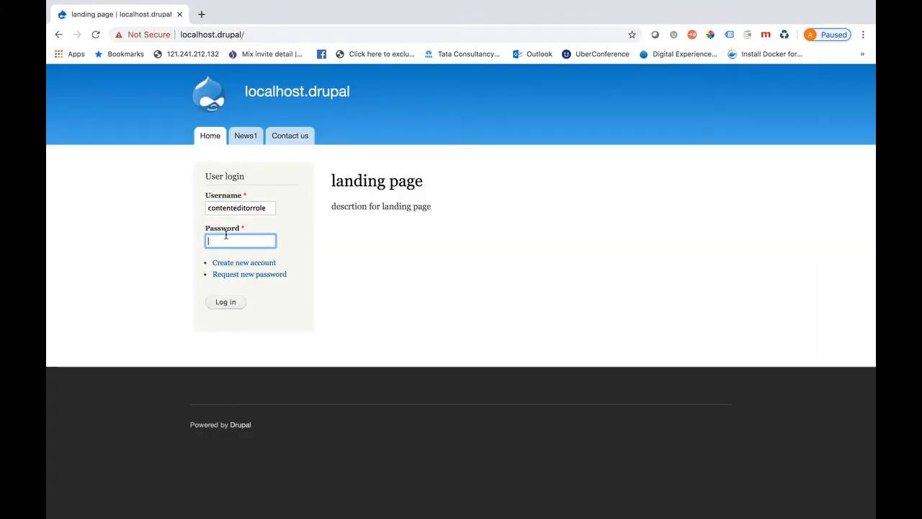
type("admin@123")
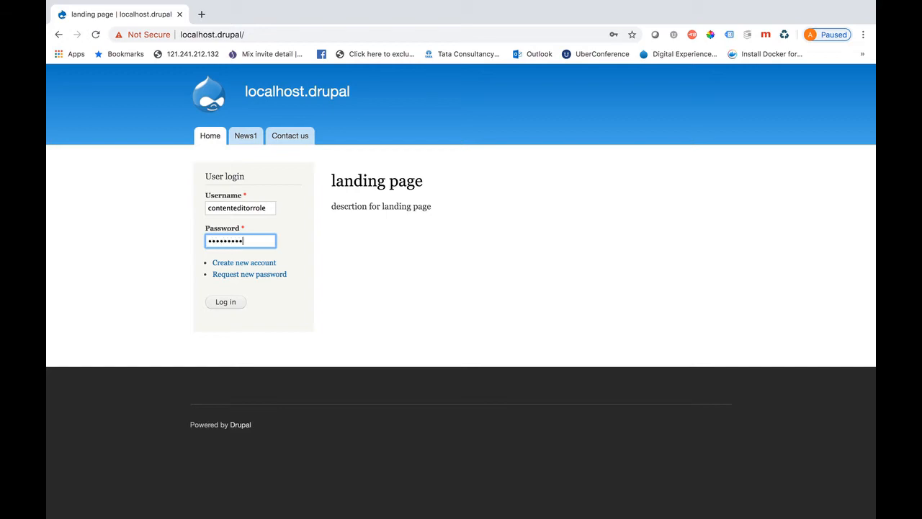
left_click(230, 305)
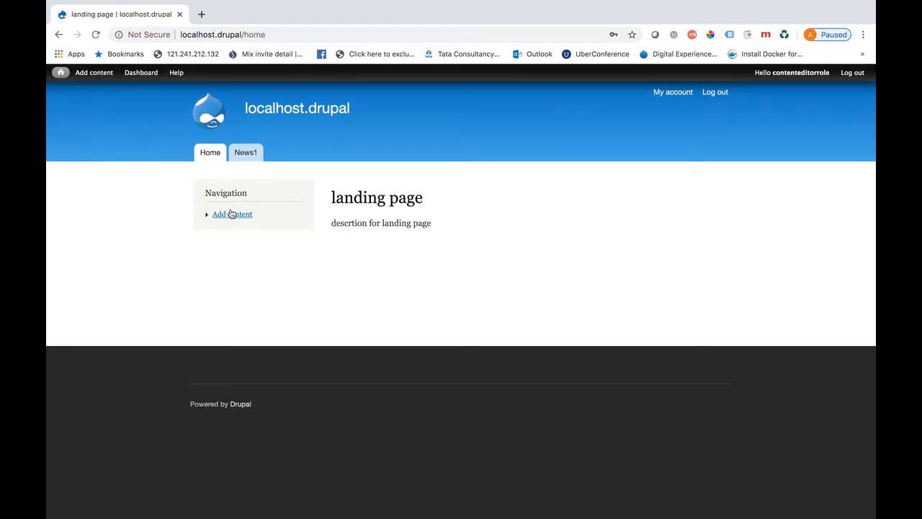
mouse_move(104, 75)
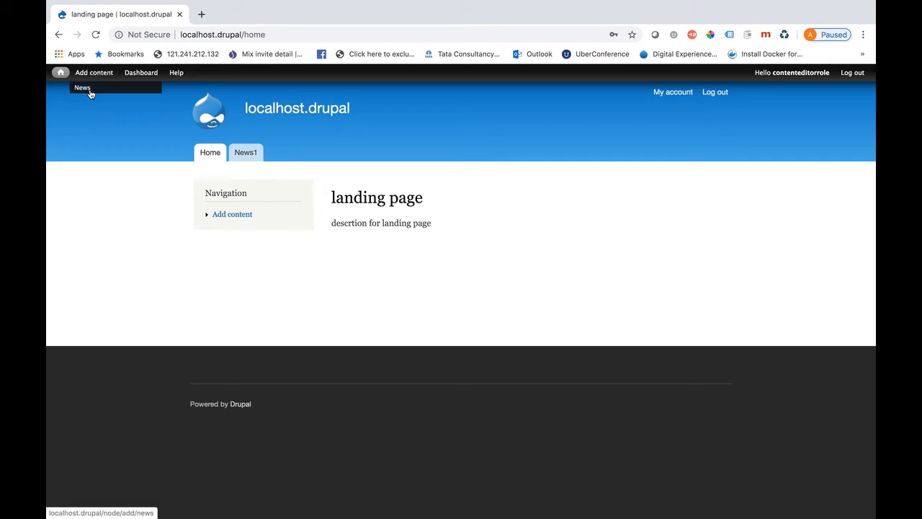
Save a News item titled 'new content created by content editor role' with body 'test description'
left_click(90, 92)
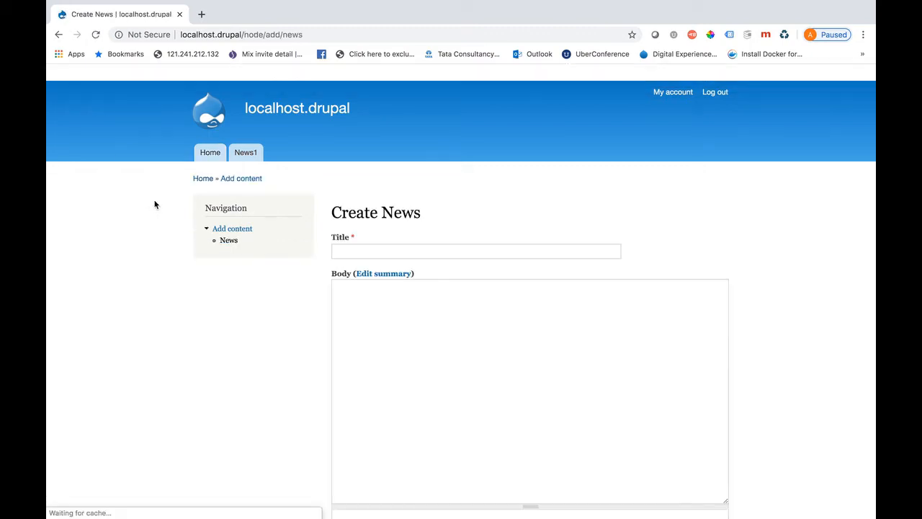
left_click(363, 252)
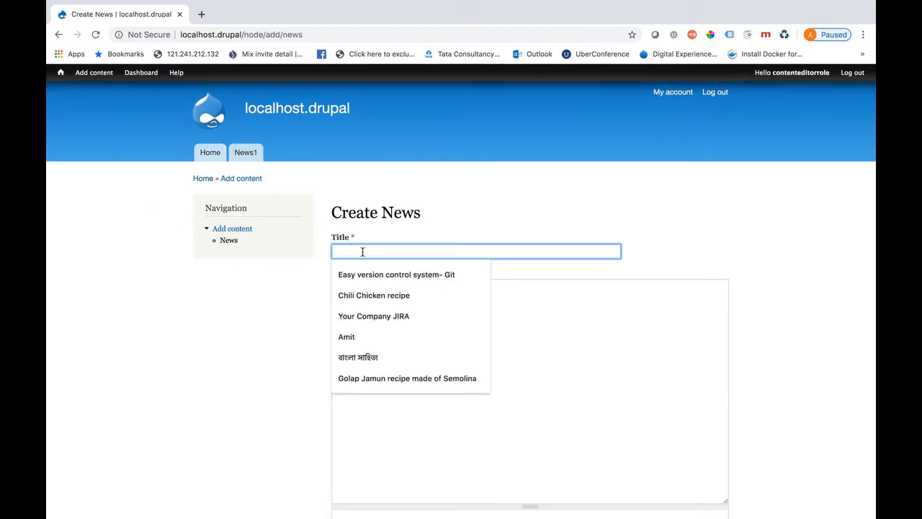
type("new content ")
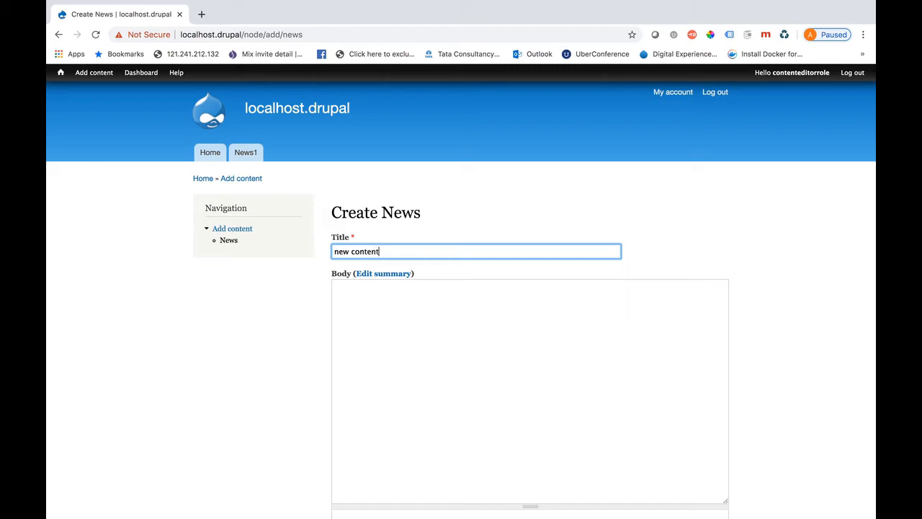
type("created by content editor role")
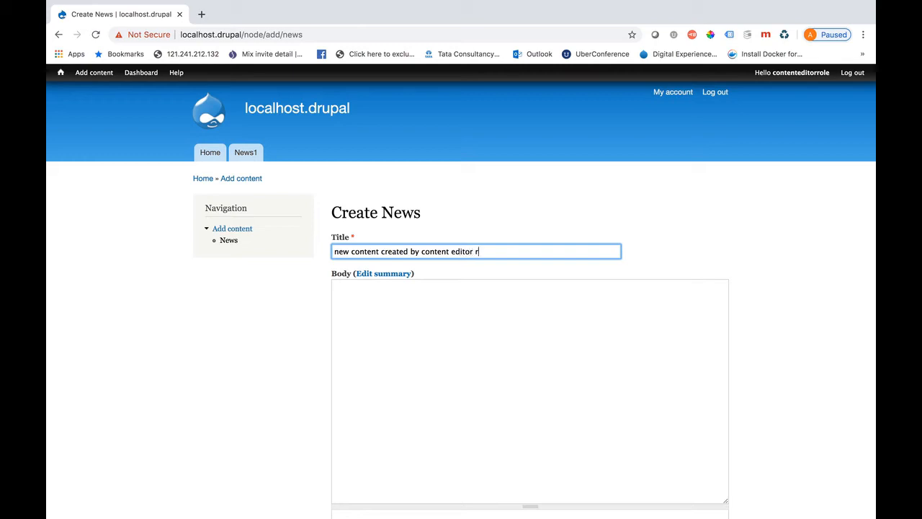
left_click(364, 296)
type("test")
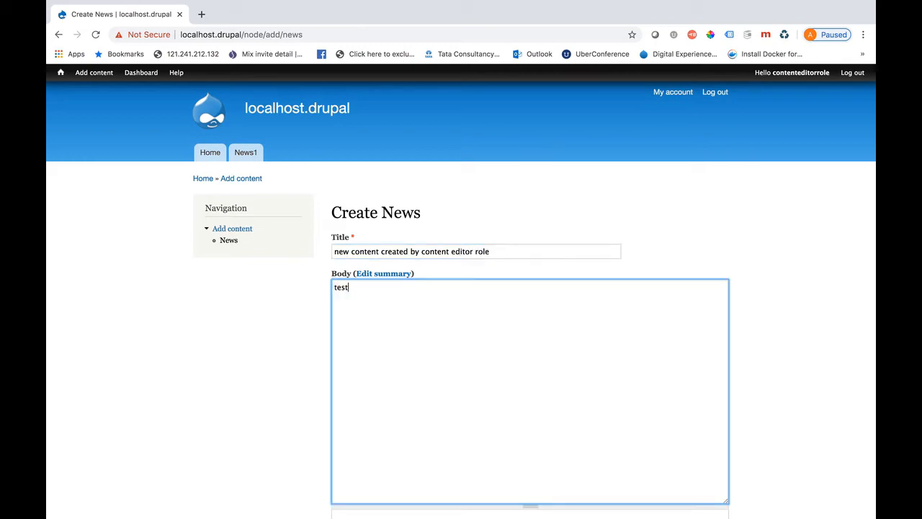
type(" description")
scroll(386, 356, "down", 5)
scroll(390, 353, "down", 10)
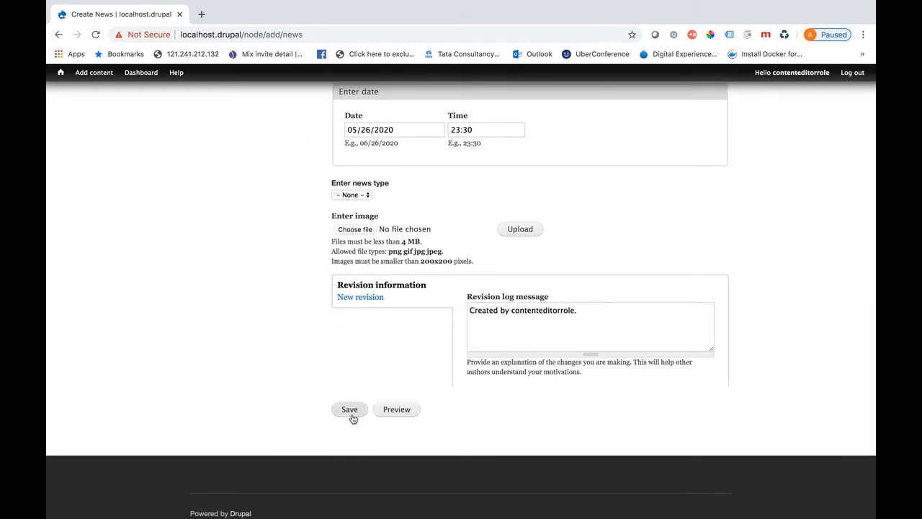
left_click(352, 417)
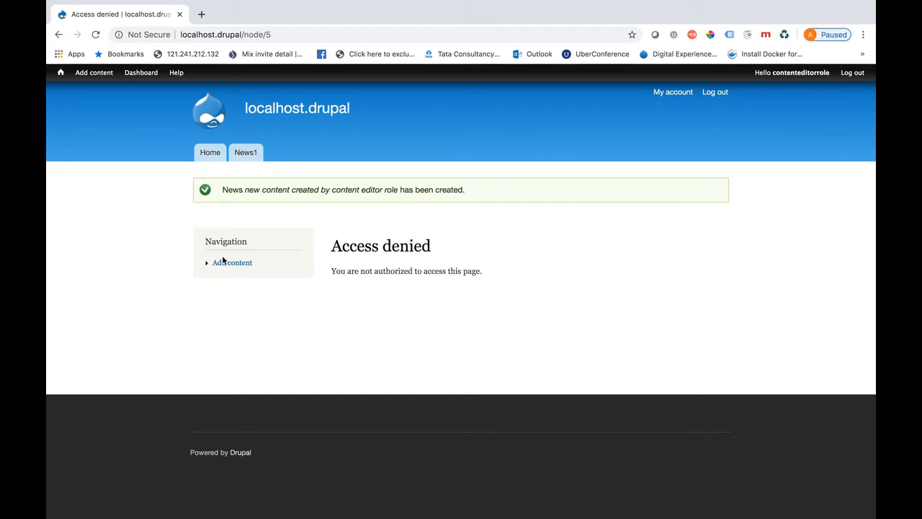
left_click(255, 154)
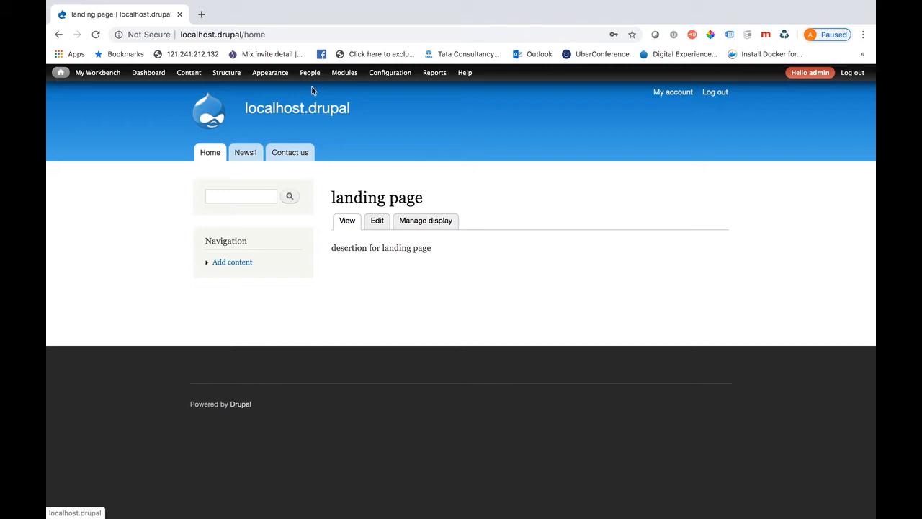
mouse_move(311, 78)
mouse_move(309, 100)
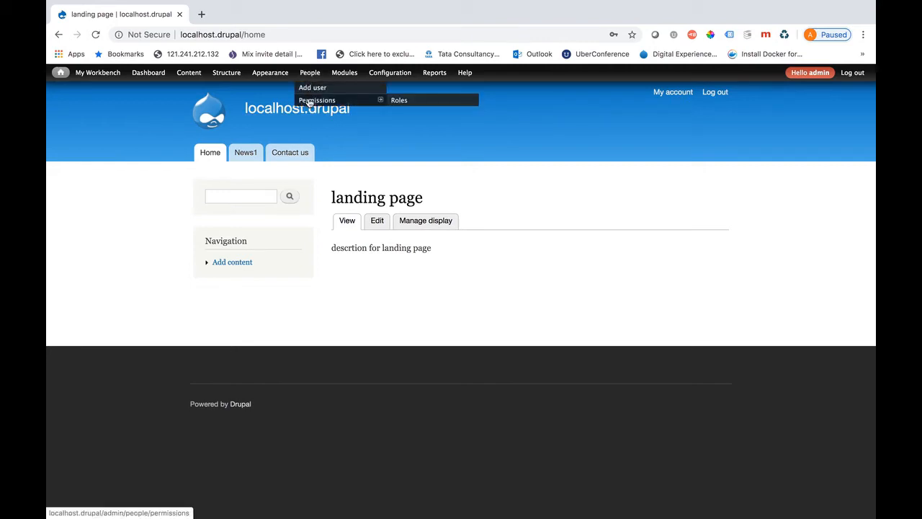
left_click(309, 101)
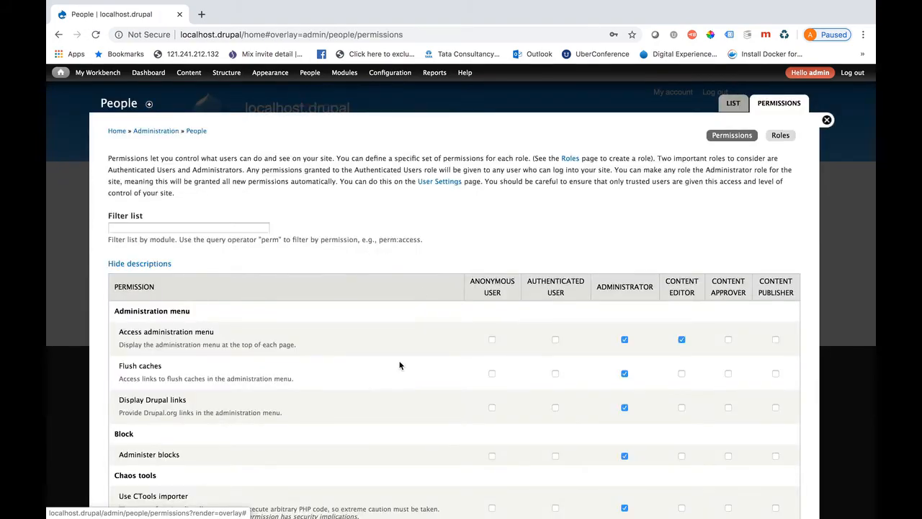
scroll(399, 371, "down", 15)
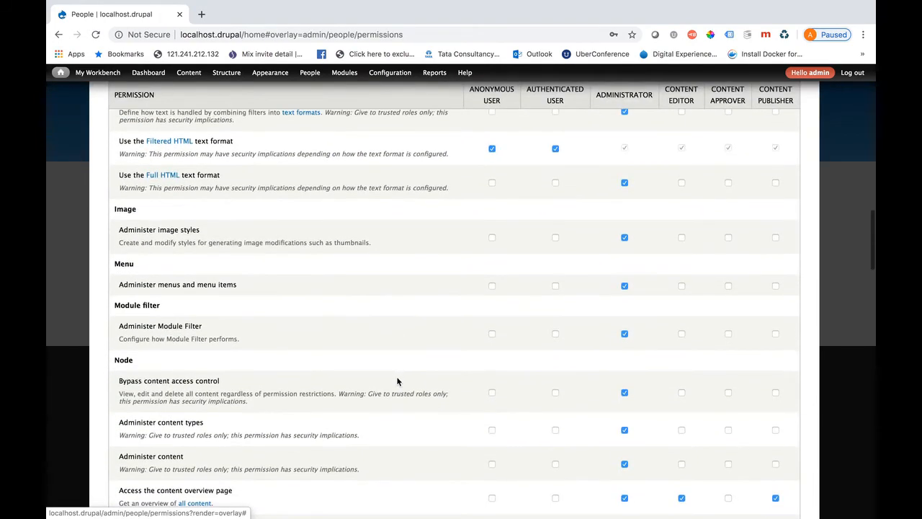
key("ctrl+f")
type("news")
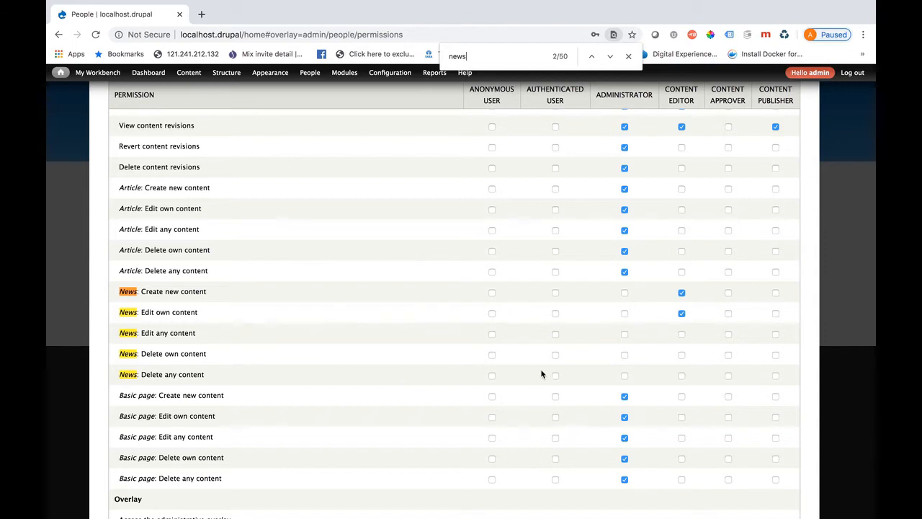
scroll(550, 314, "up", 2)
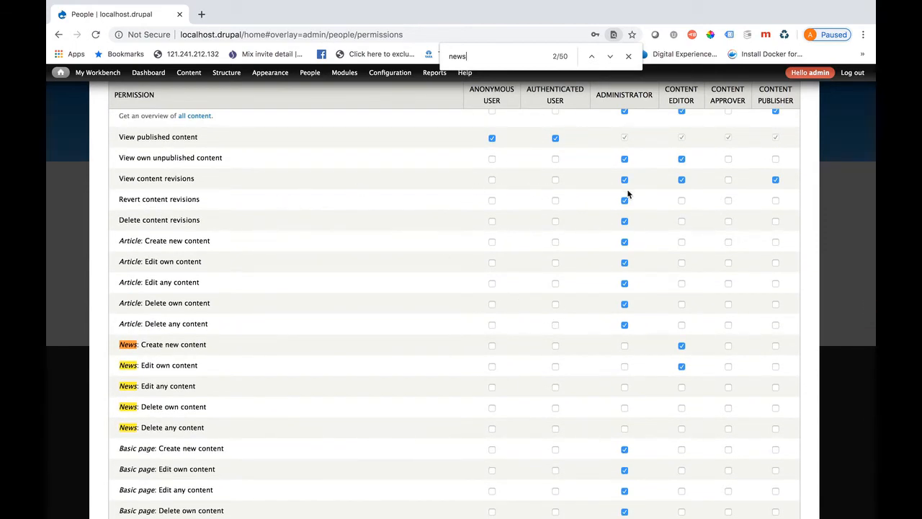
scroll(626, 192, "up", 1)
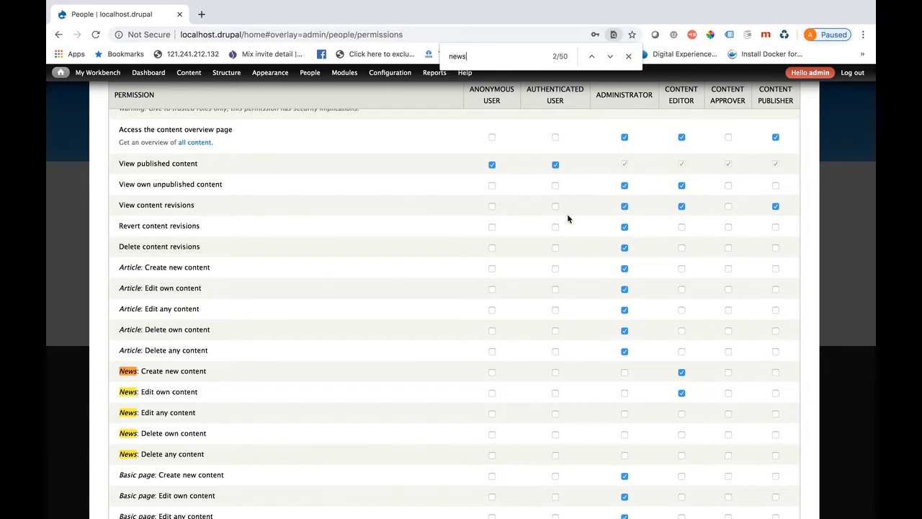
scroll(568, 218, "up", 20)
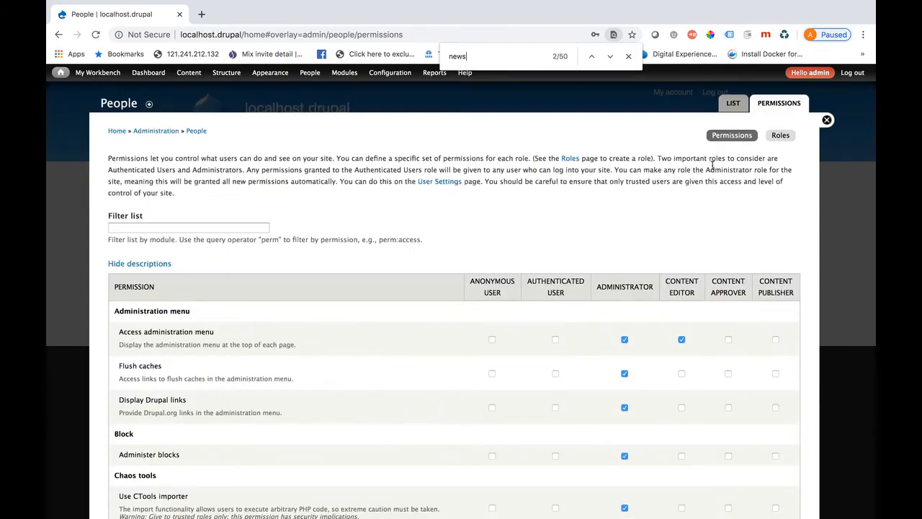
left_click(827, 120)
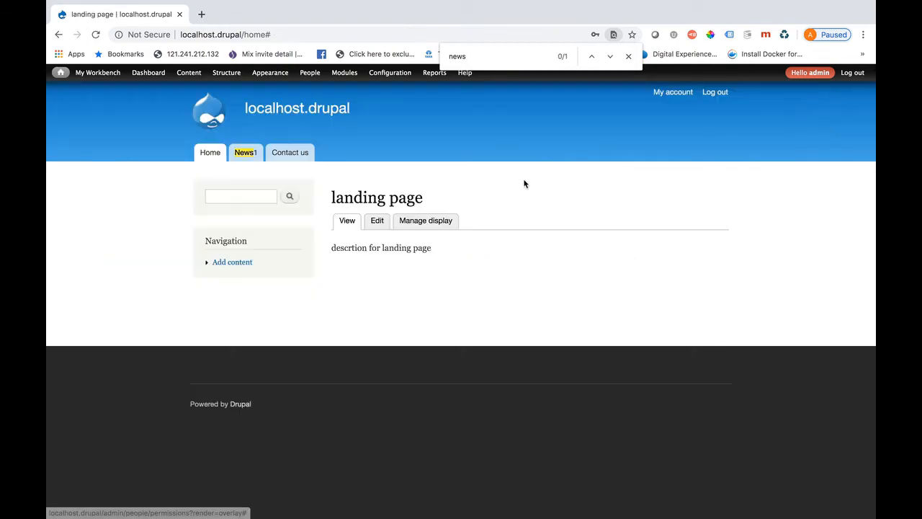
Switch from admin to the content editor account and open the Content list
left_click(629, 56)
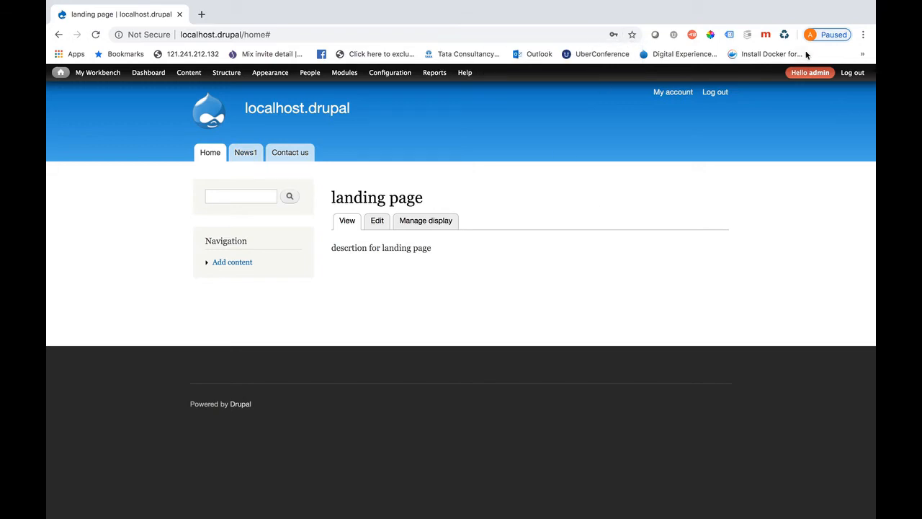
left_click(852, 74)
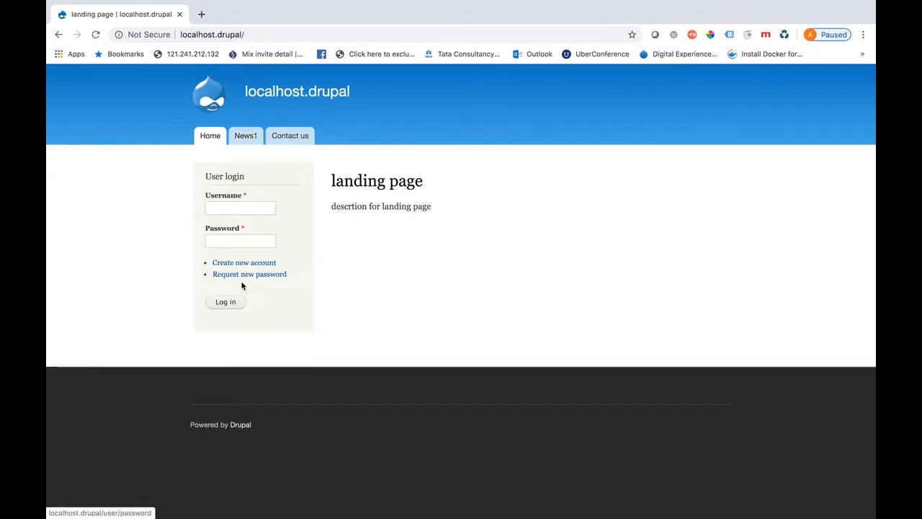
left_click(223, 213)
type("contenteditorrole")
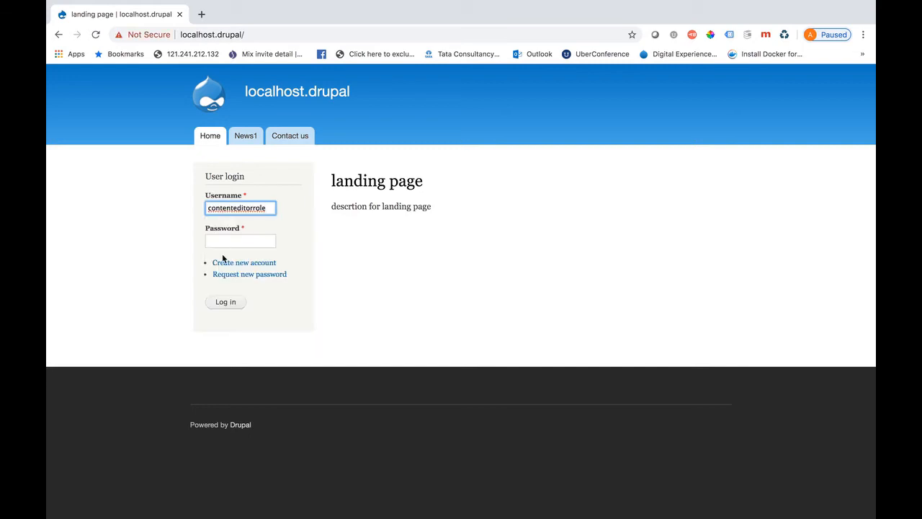
left_click(222, 241)
type("content12")
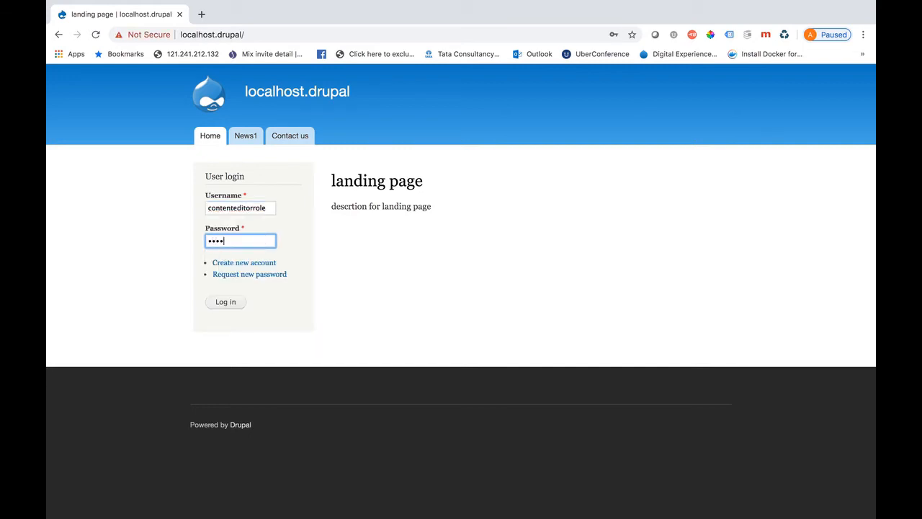
key("Return")
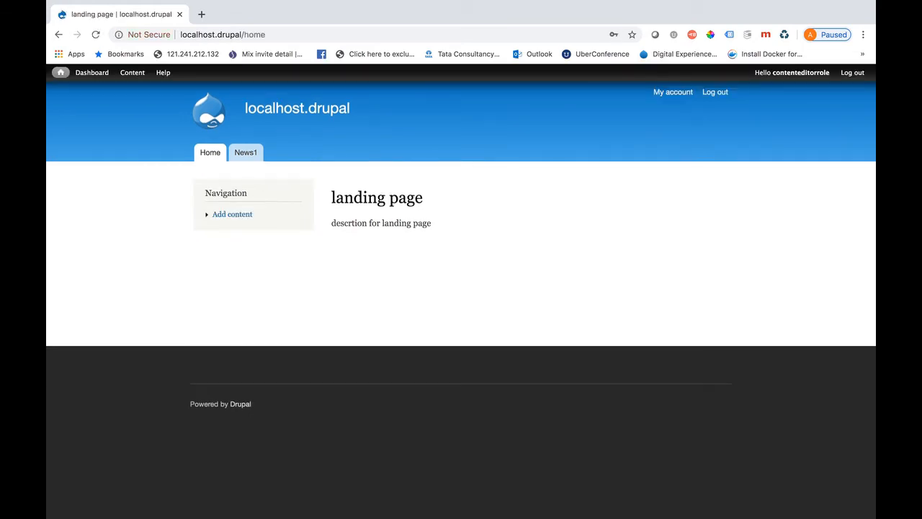
left_click(132, 73)
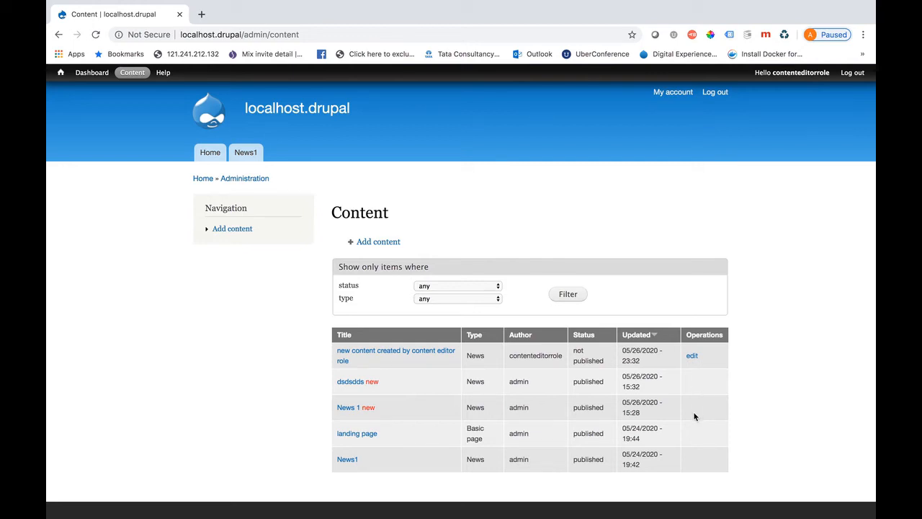
Change the draft News item's moderation state to Needs Review, save it, then sign out
left_click(690, 356)
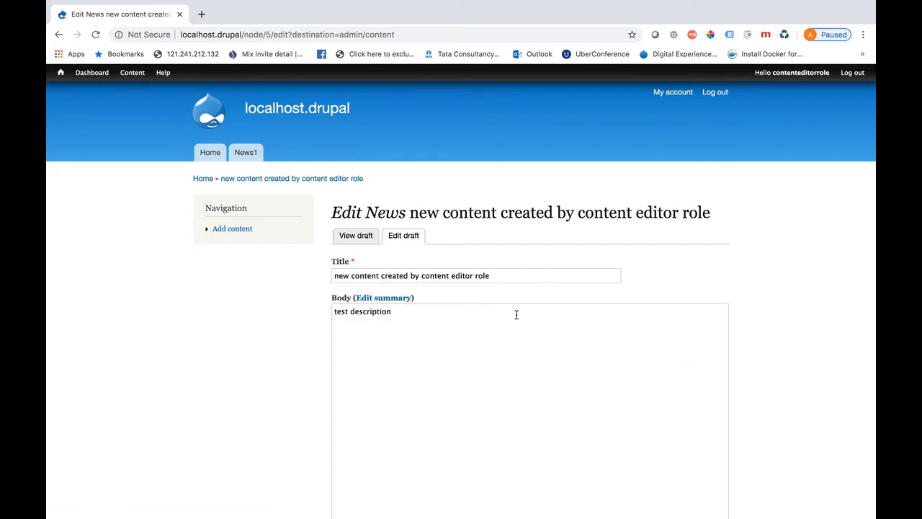
scroll(300, 389, "down", 5)
scroll(300, 389, "down", 6)
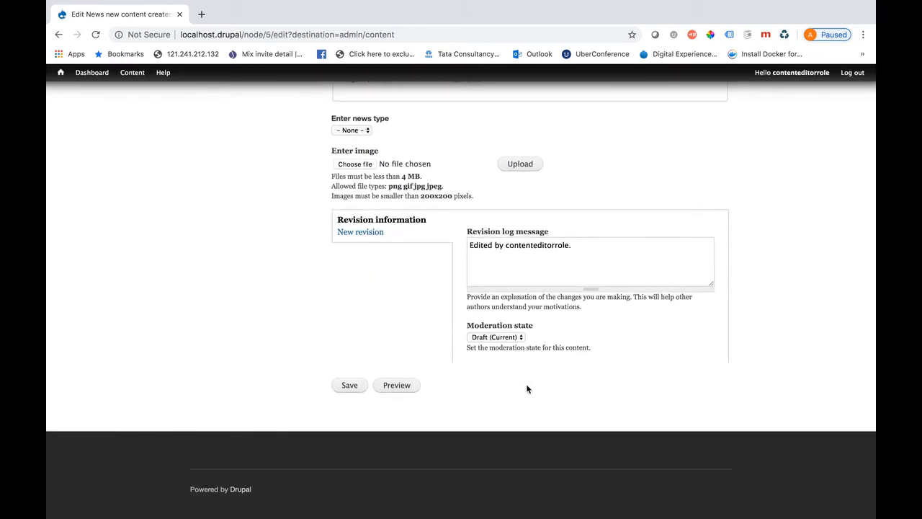
left_click(517, 338)
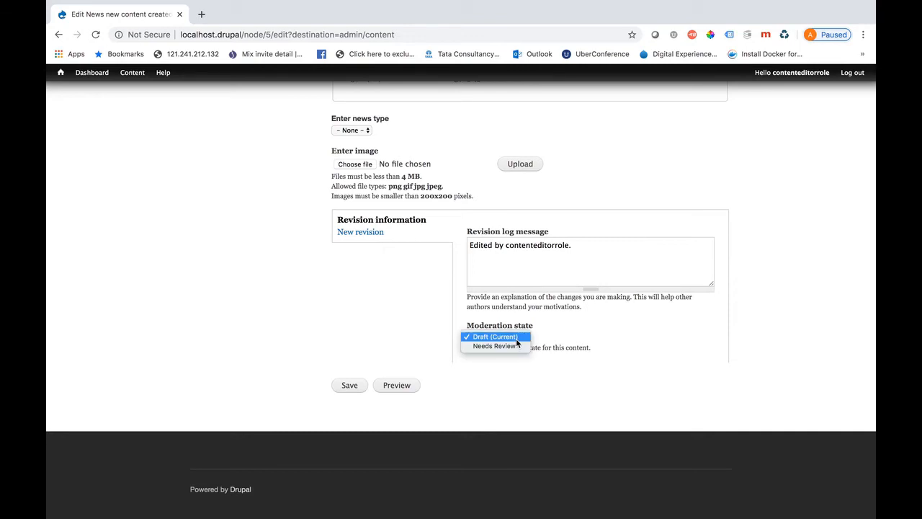
left_click(582, 346)
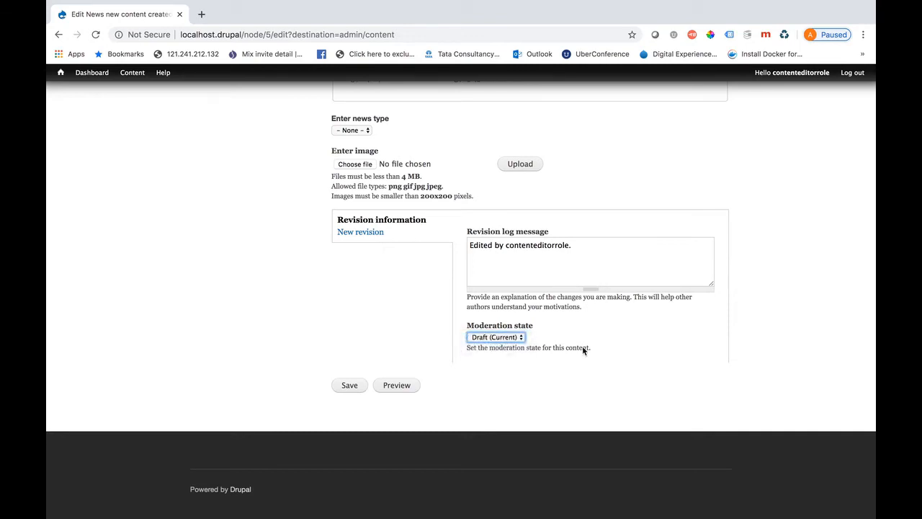
left_click(521, 338)
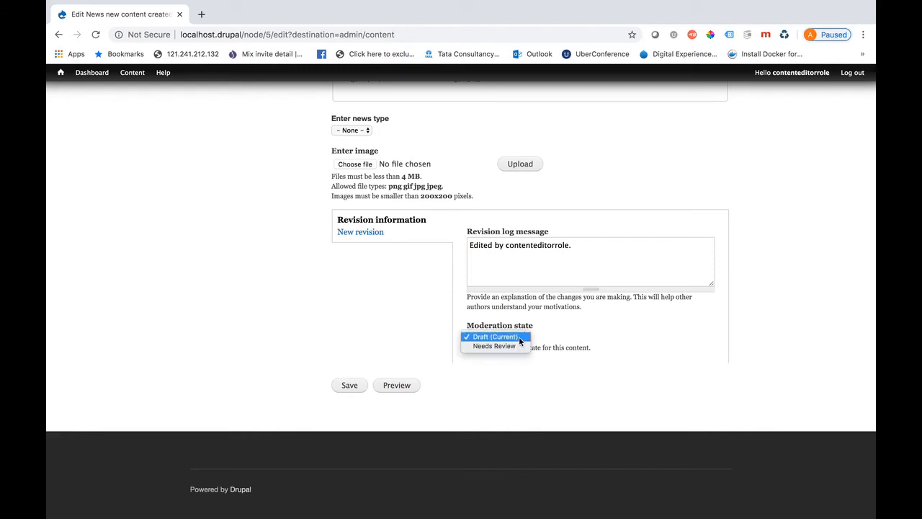
left_click(483, 345)
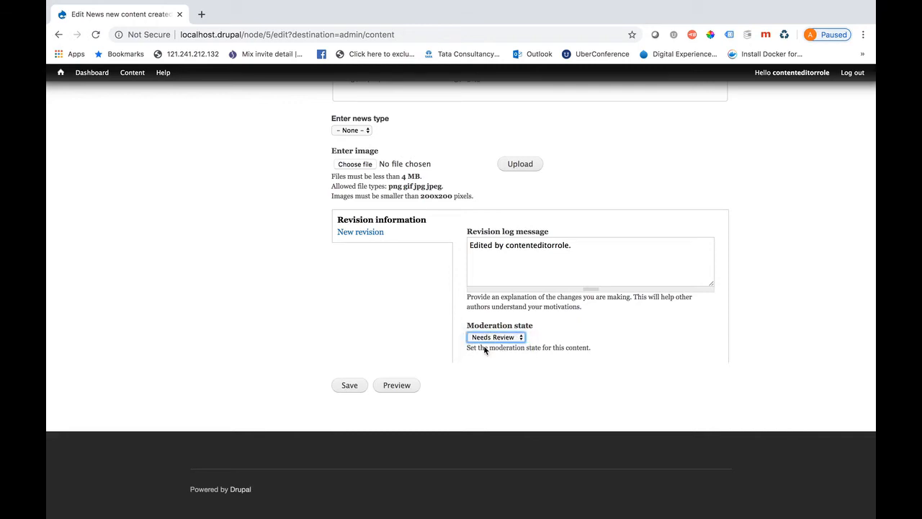
left_click(349, 385)
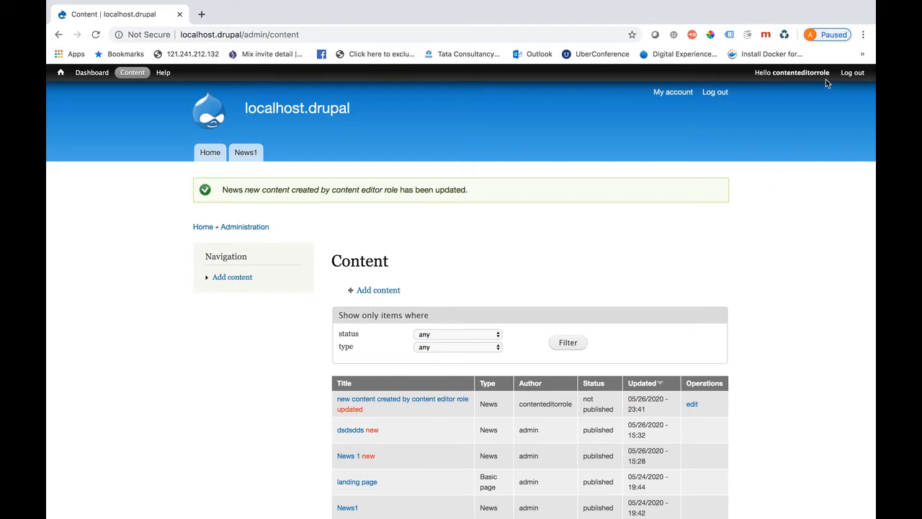
left_click(807, 73)
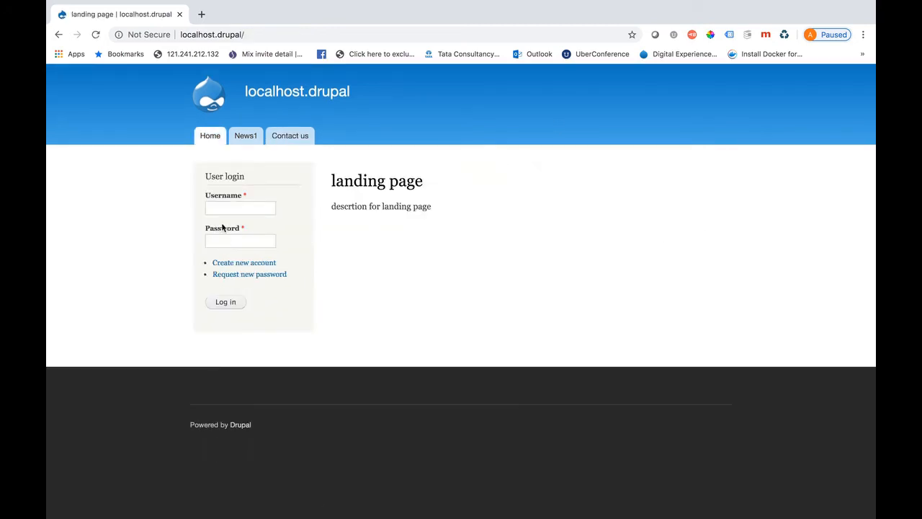
Sign back in as admin with the admin password
left_click(218, 208)
type("admin")
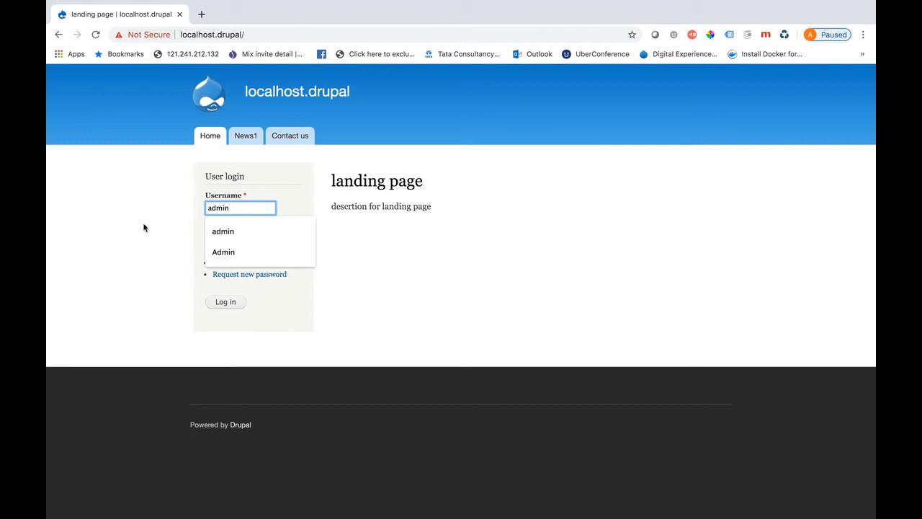
key("Tab")
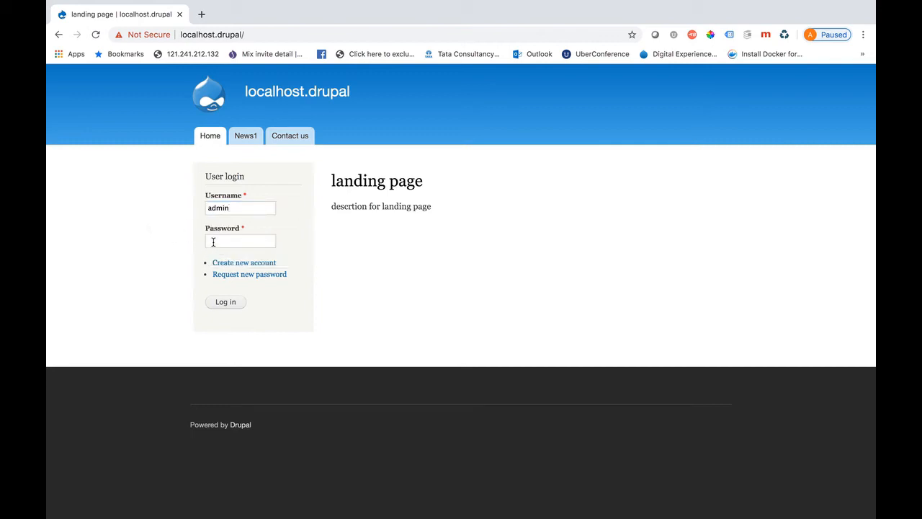
type("**********")
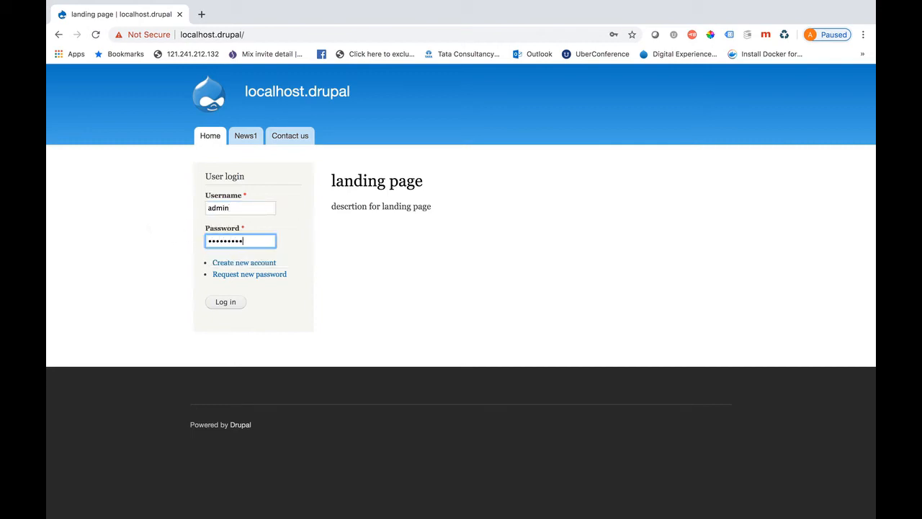
key("Return")
From My Workbench's Needs Review list, open 'new content created by content editor role'
mouse_move(100, 76)
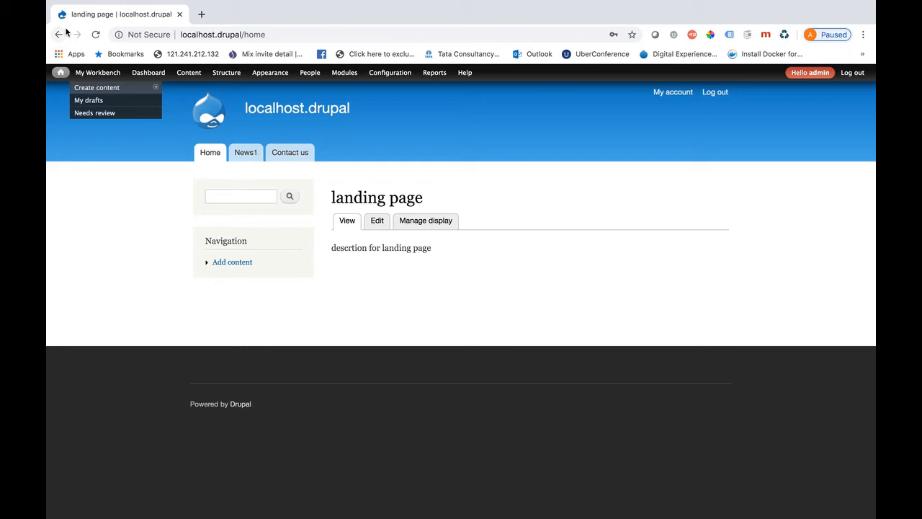
left_click(101, 78)
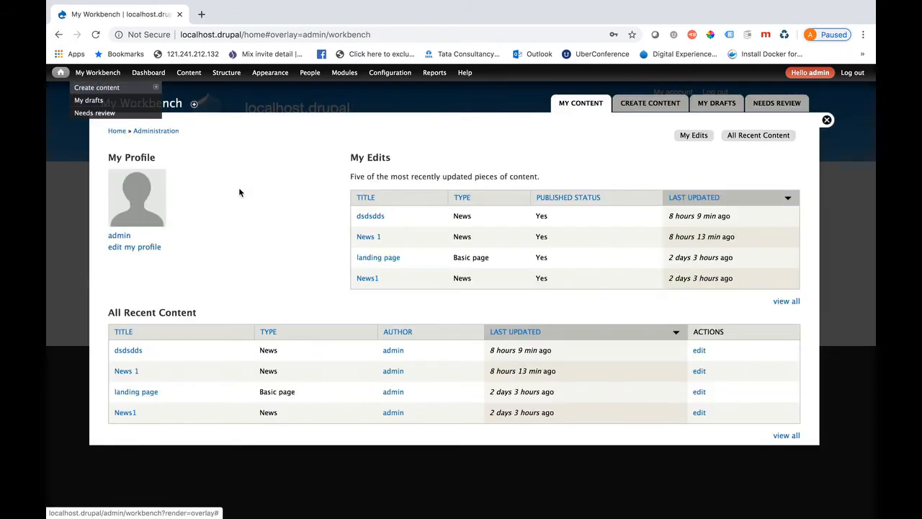
left_click(776, 103)
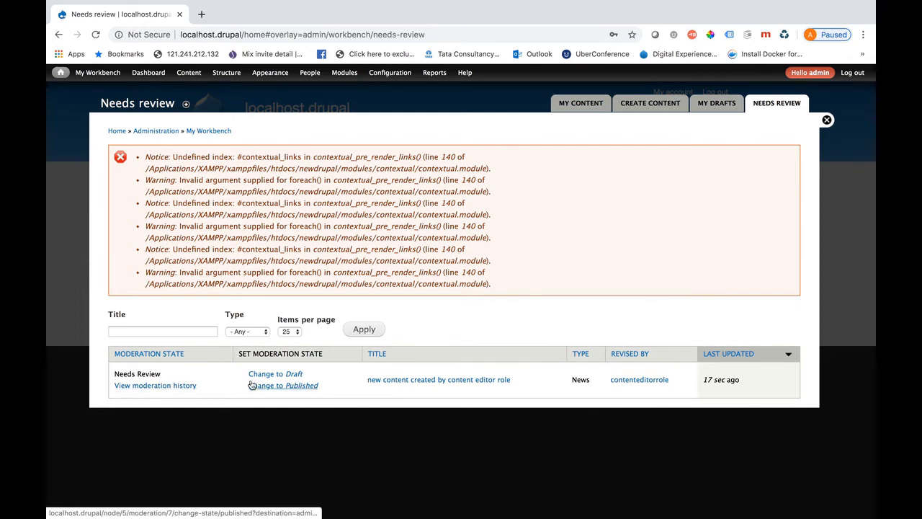
left_click(430, 382)
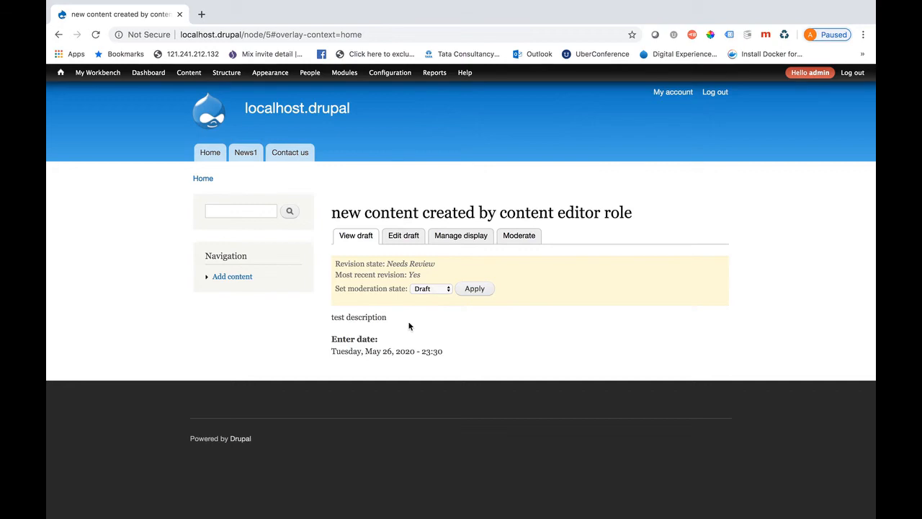
Set the News item's moderation state to Published and apply it
left_click(444, 289)
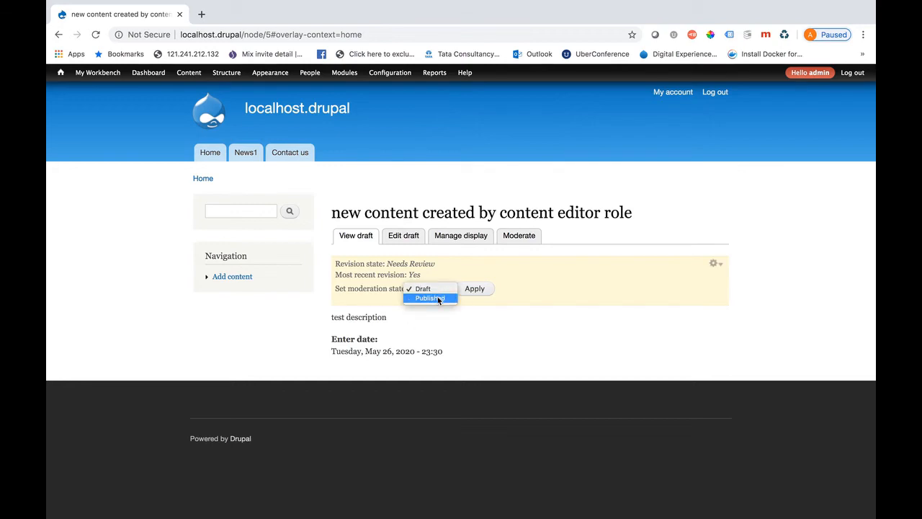
left_click(437, 297)
left_click(469, 291)
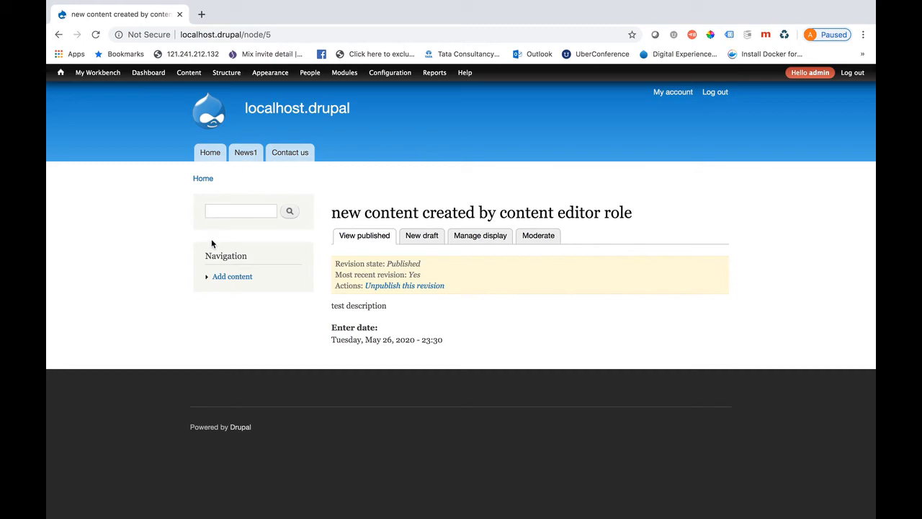
Filter the Modules list for 'workbench' and open Workbench Moderation's configuration
left_click(342, 74)
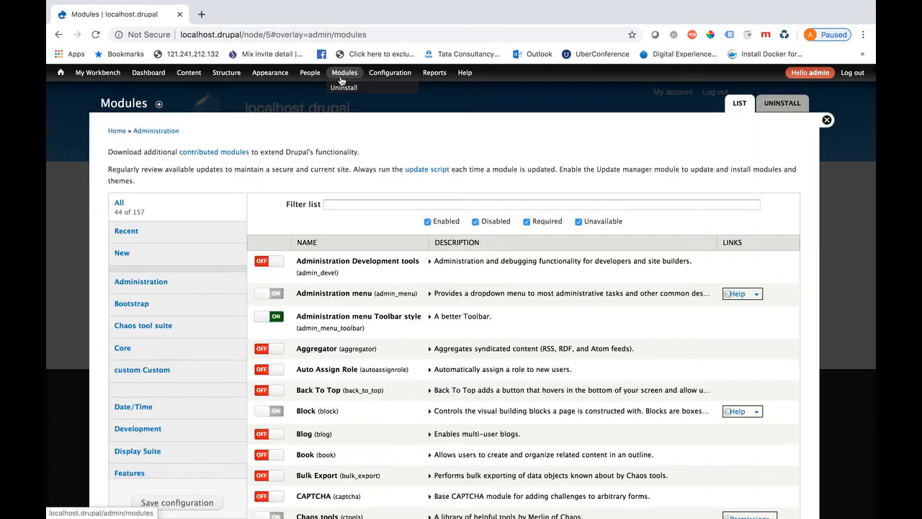
left_click(343, 201)
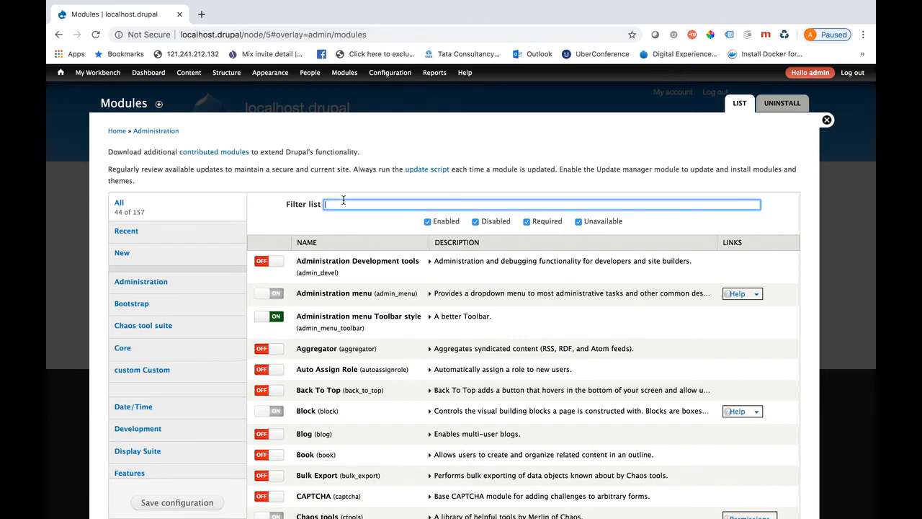
type("wok")
key("BackSpace")
type("r")
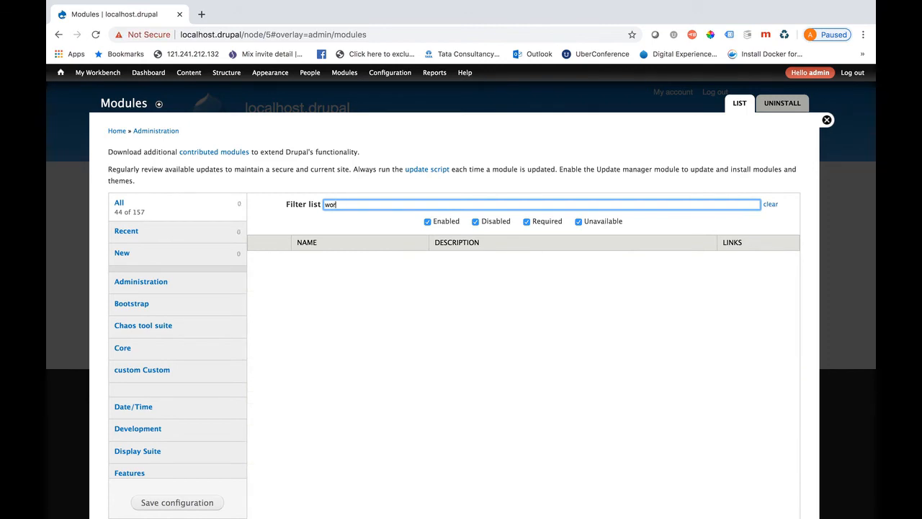
type("kbench")
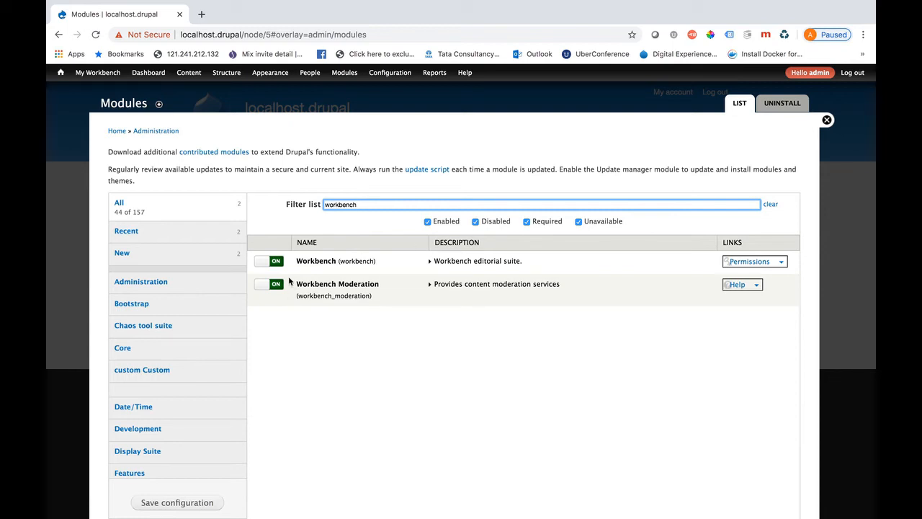
left_click(757, 288)
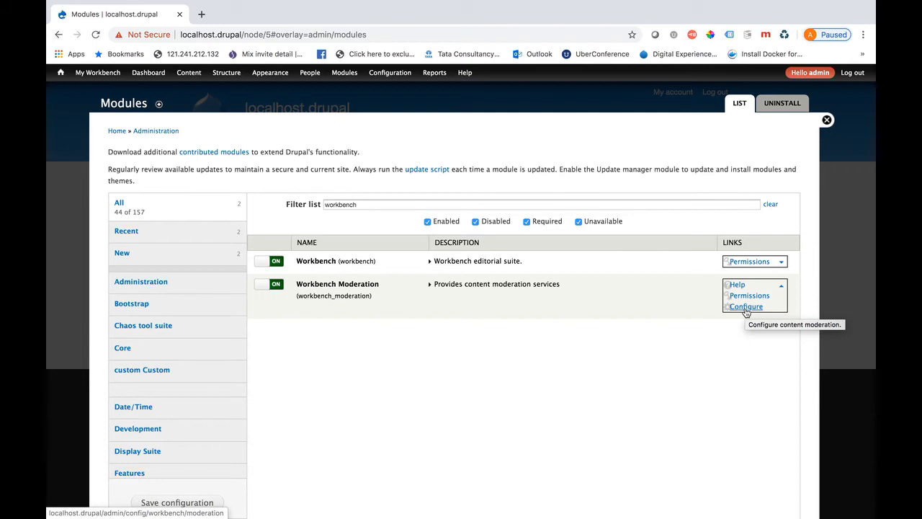
left_click(747, 308)
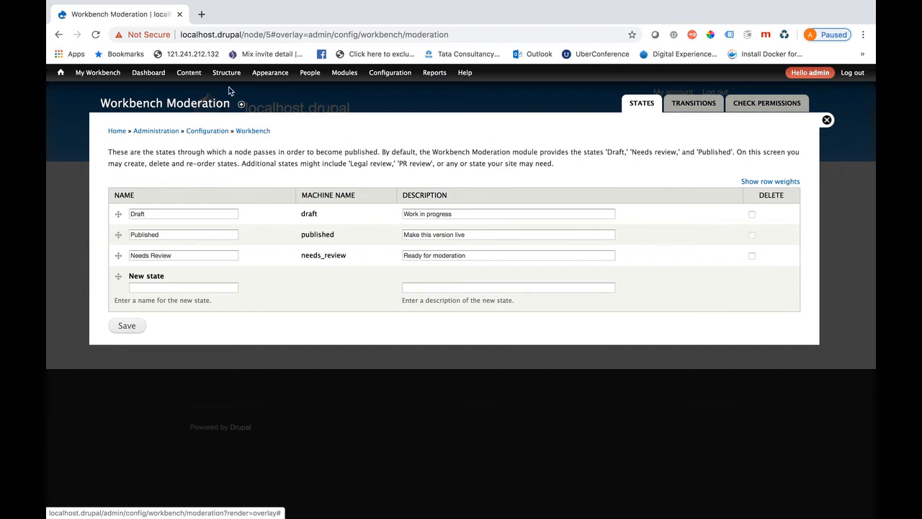
Enable revision moderation for Article with Draft as default state, and save the content type
mouse_move(228, 75)
mouse_move(242, 117)
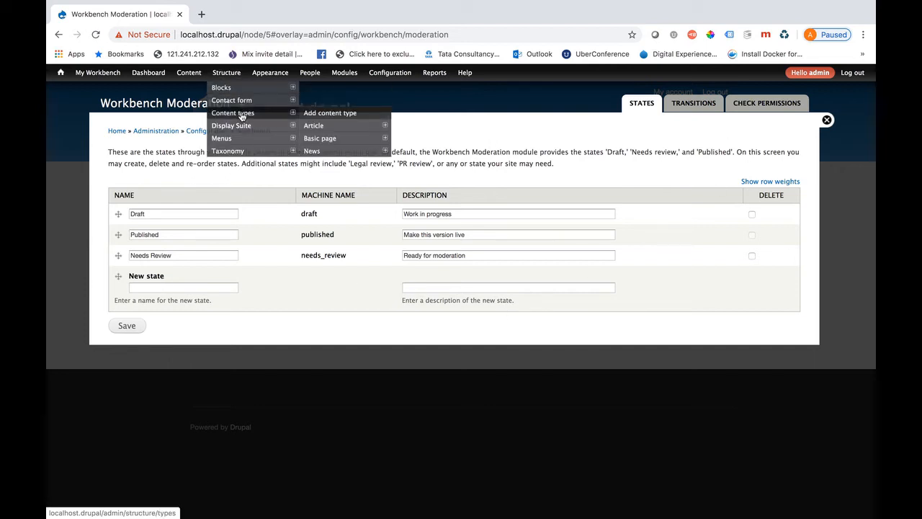
left_click(321, 128)
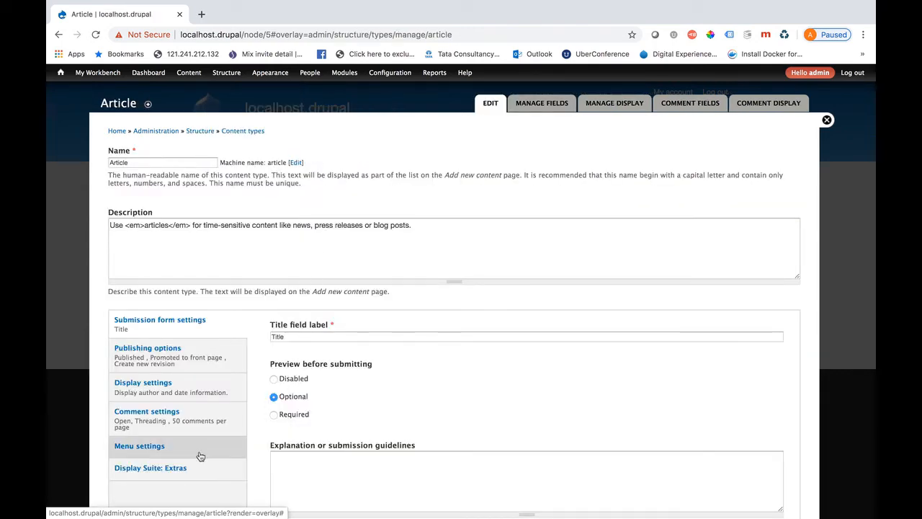
scroll(201, 456, "down", 1)
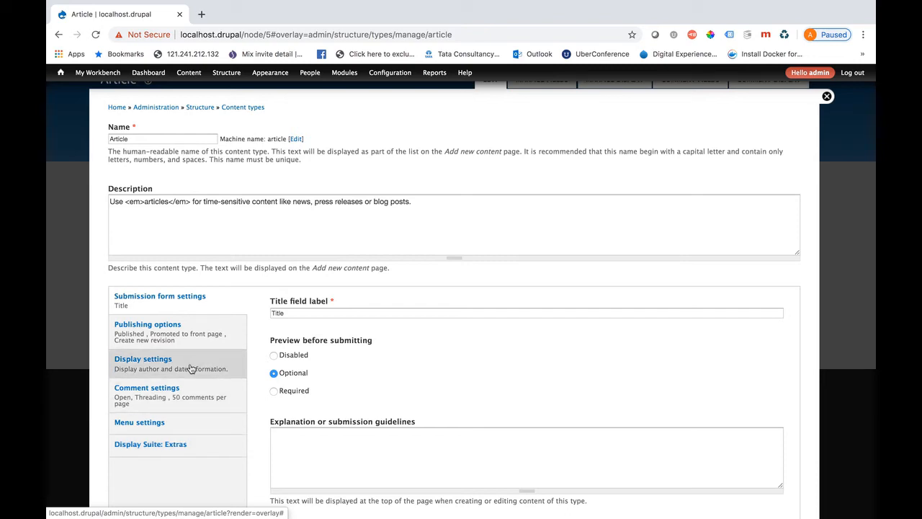
left_click(190, 338)
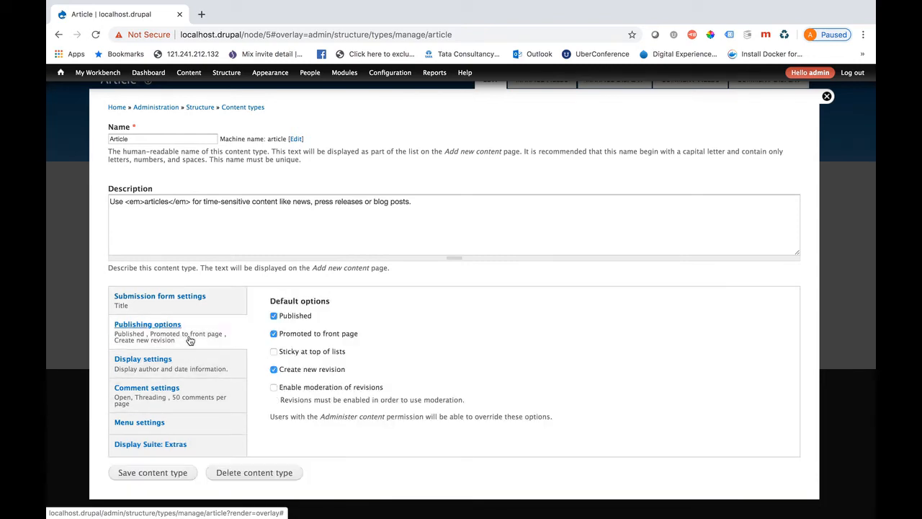
left_click(273, 388)
scroll(360, 422, "down", 2)
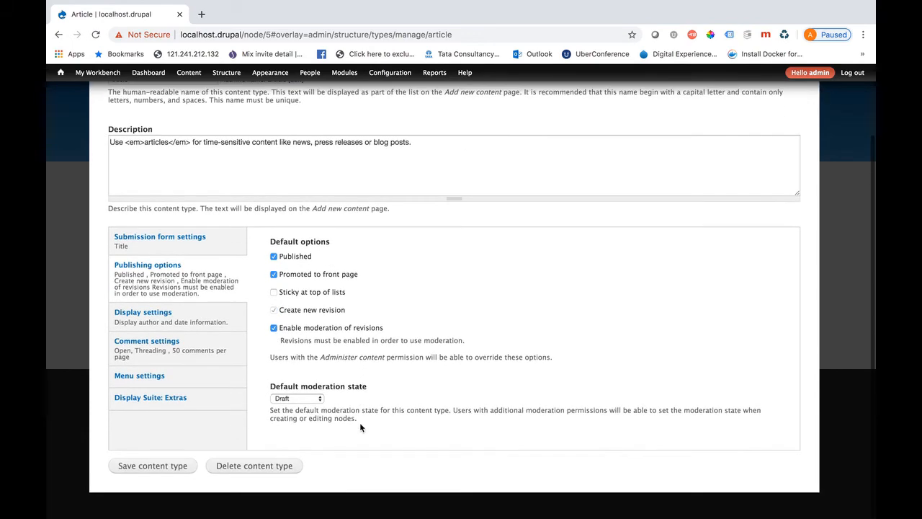
left_click(320, 401)
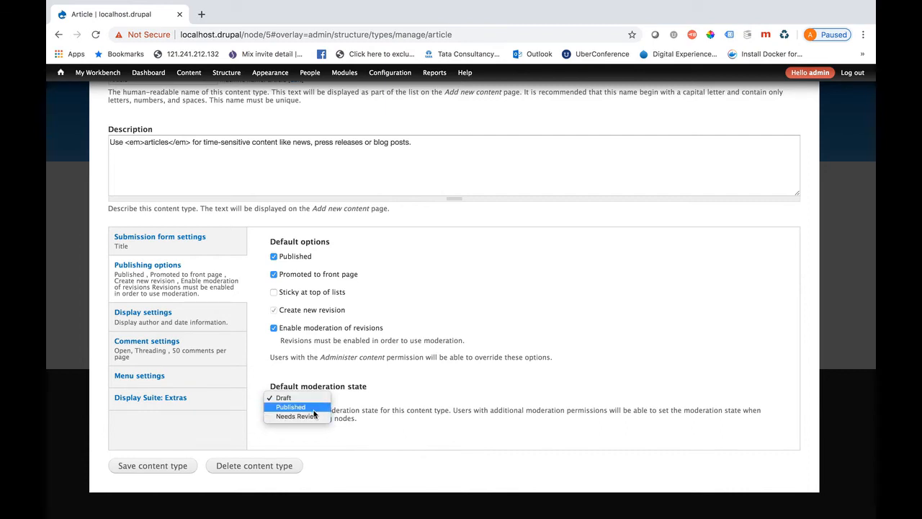
left_click(165, 440)
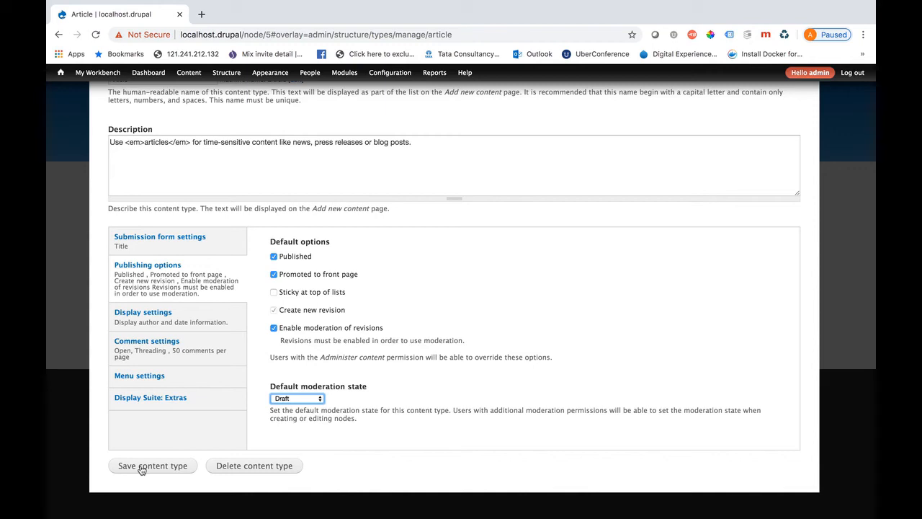
left_click(142, 469)
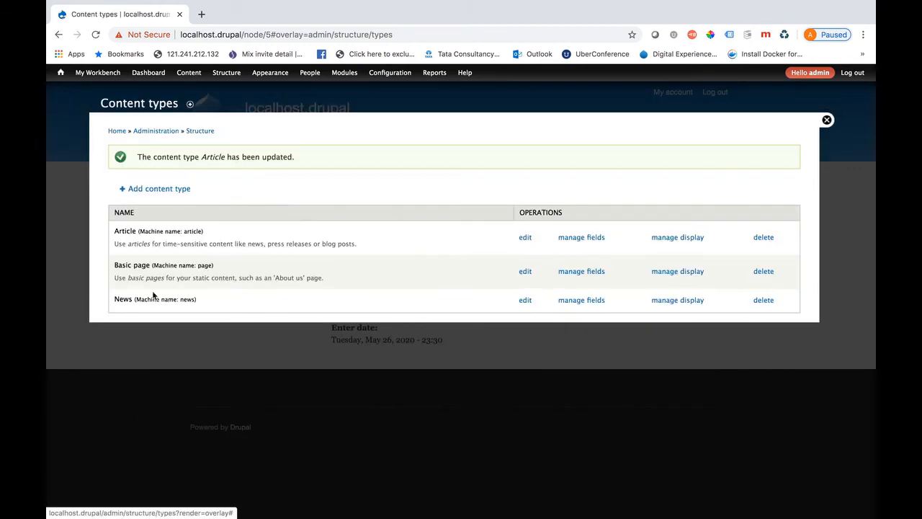
Start a new Article, check its Draft, Published and Needs Review states, then discard it
mouse_move(189, 81)
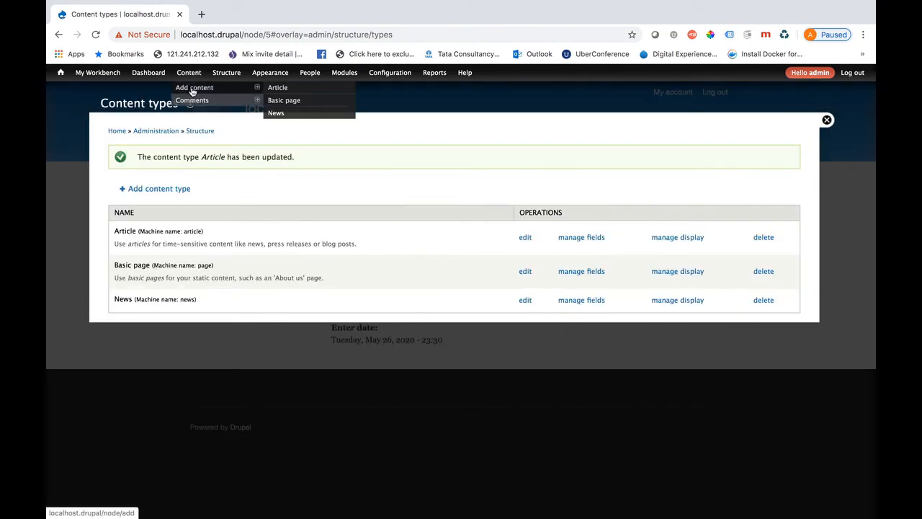
left_click(279, 87)
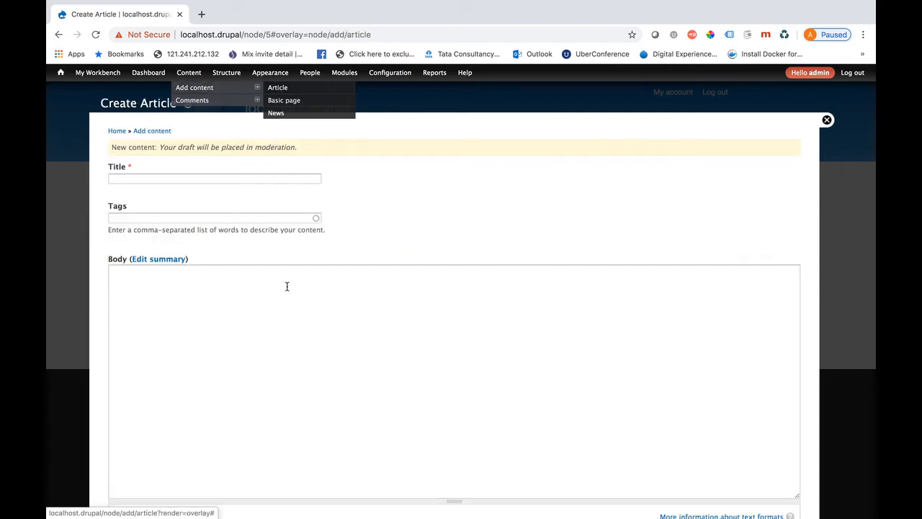
scroll(228, 389, "down", 5)
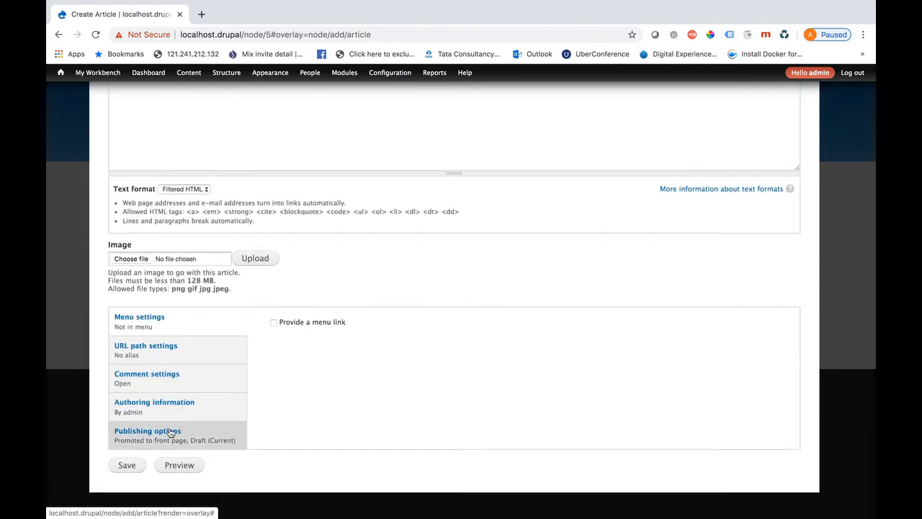
left_click(157, 437)
scroll(305, 420, "down", 3)
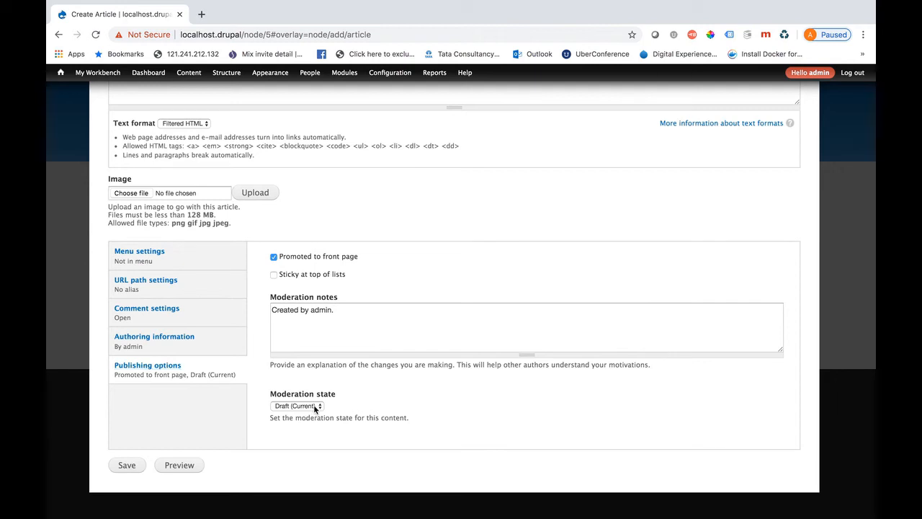
left_click(315, 405)
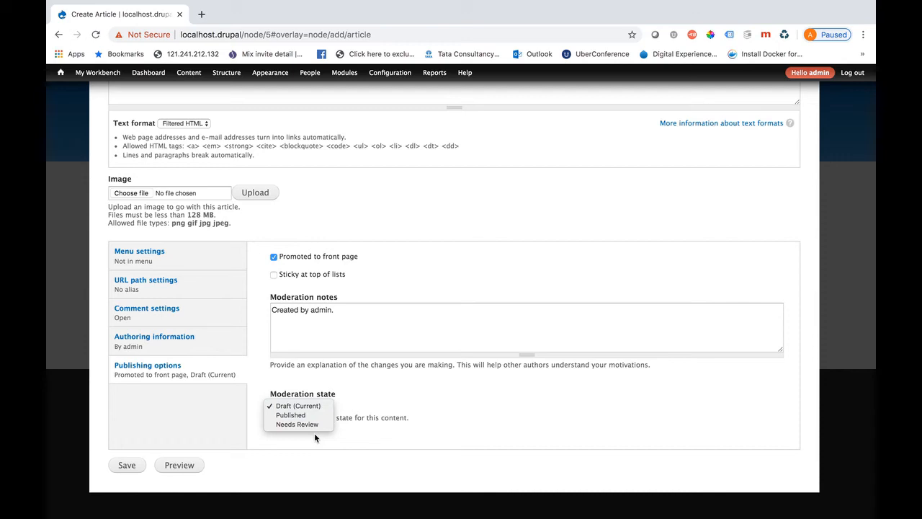
left_click(394, 402)
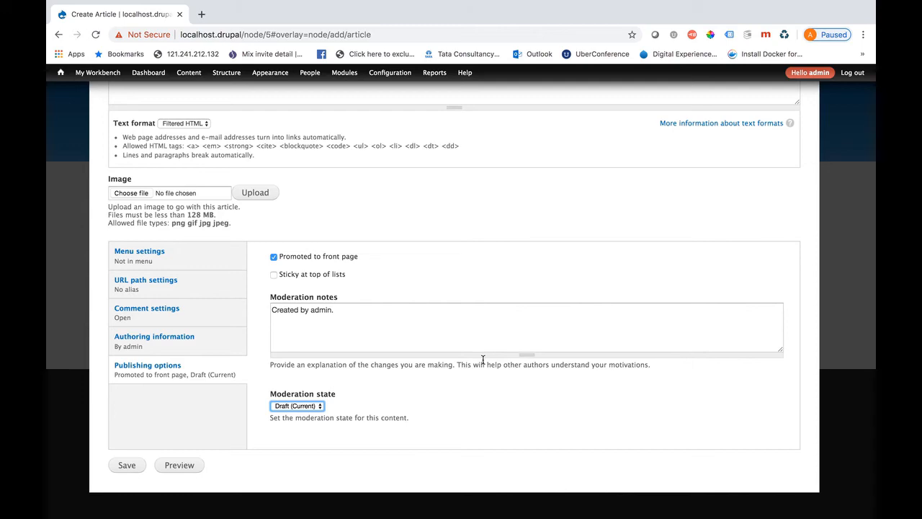
scroll(483, 359, "up", 10)
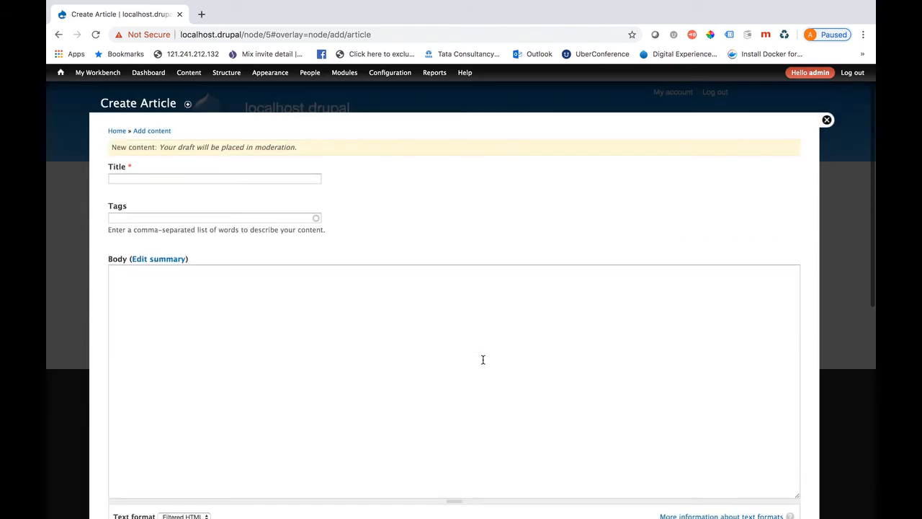
left_click(827, 121)
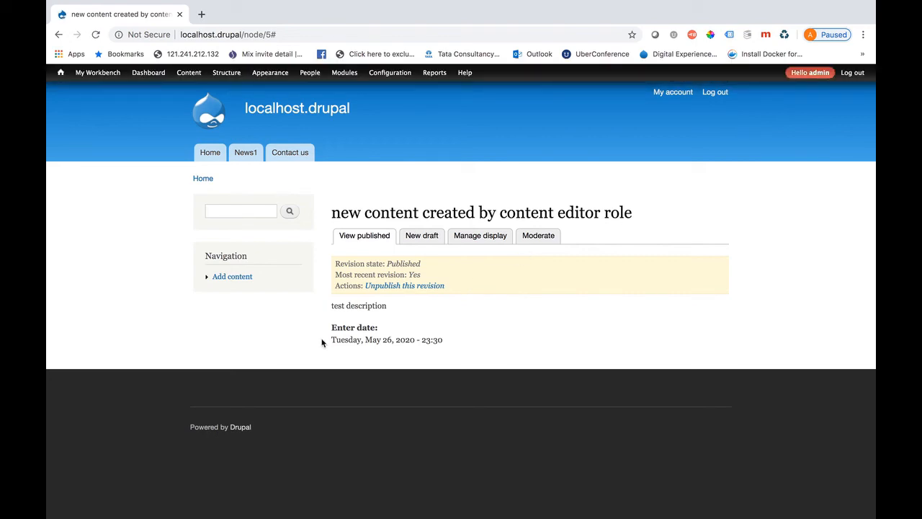
Log out and check that registration asks only for username and e-mail
left_click(852, 72)
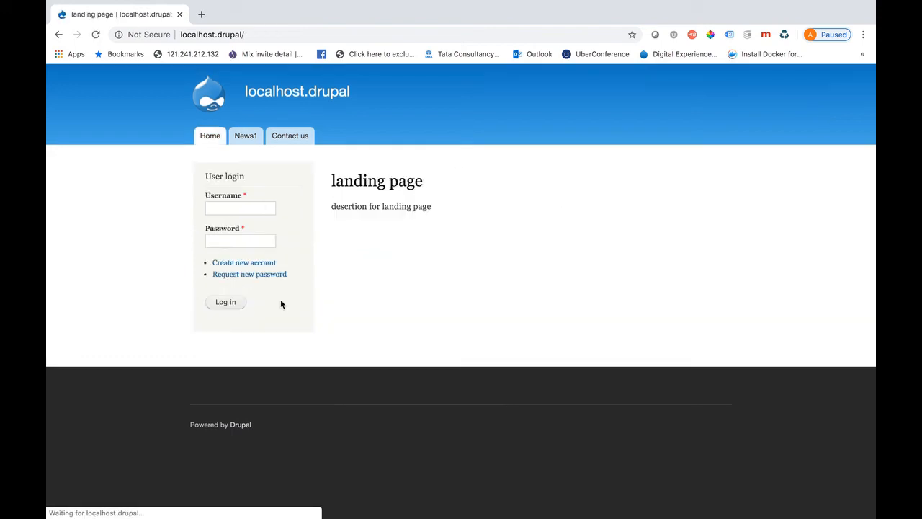
left_click(254, 266)
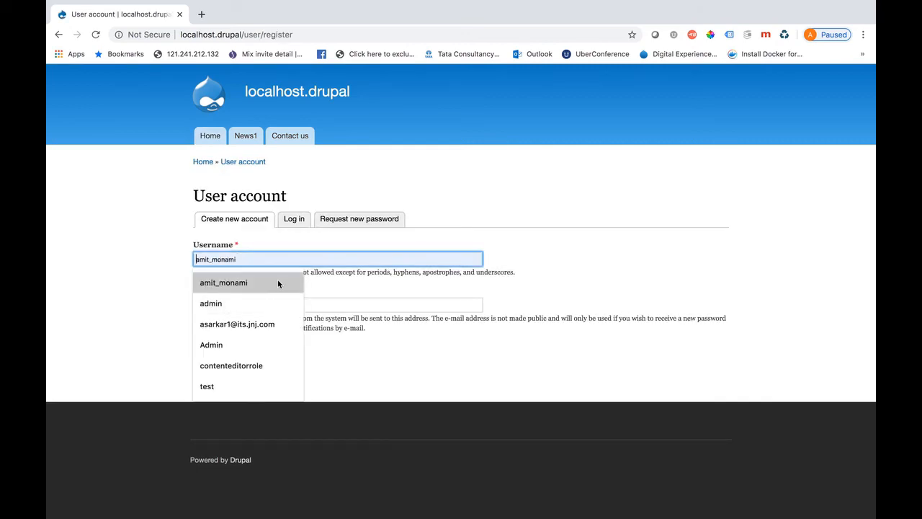
key("Tab")
left_click(297, 305)
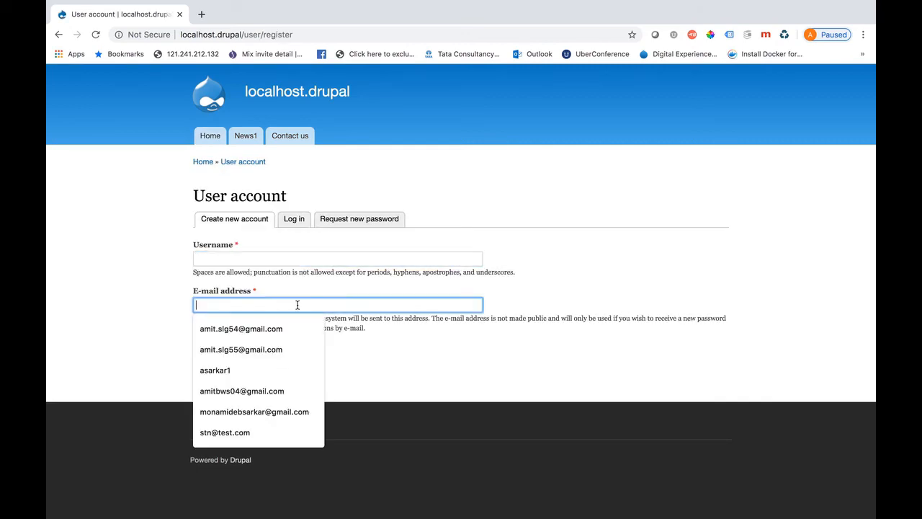
key("Escape")
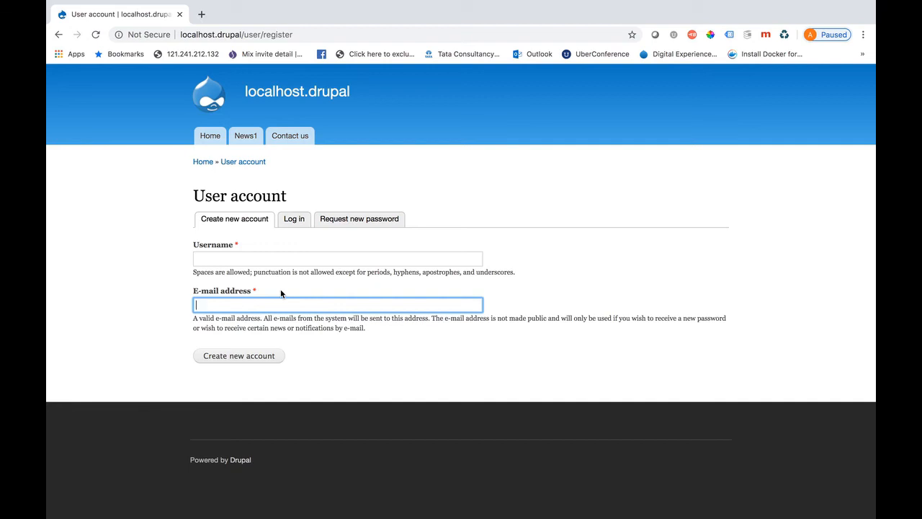
Log in with username admin and the account password
left_click(291, 224)
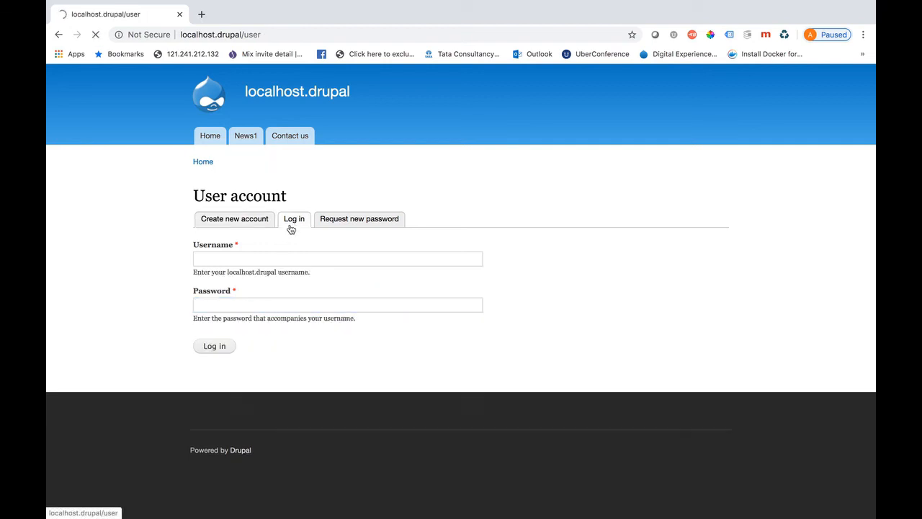
left_click(229, 261)
type("adm")
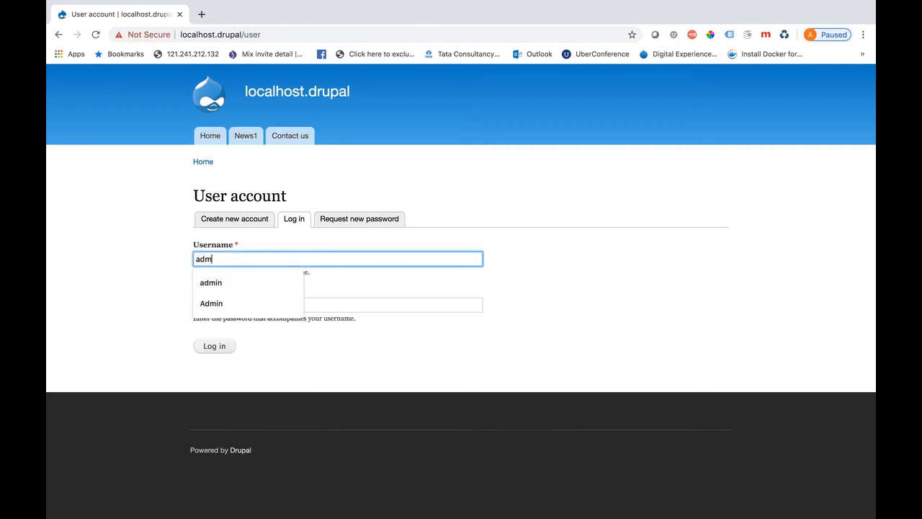
type("in")
left_click(81, 277)
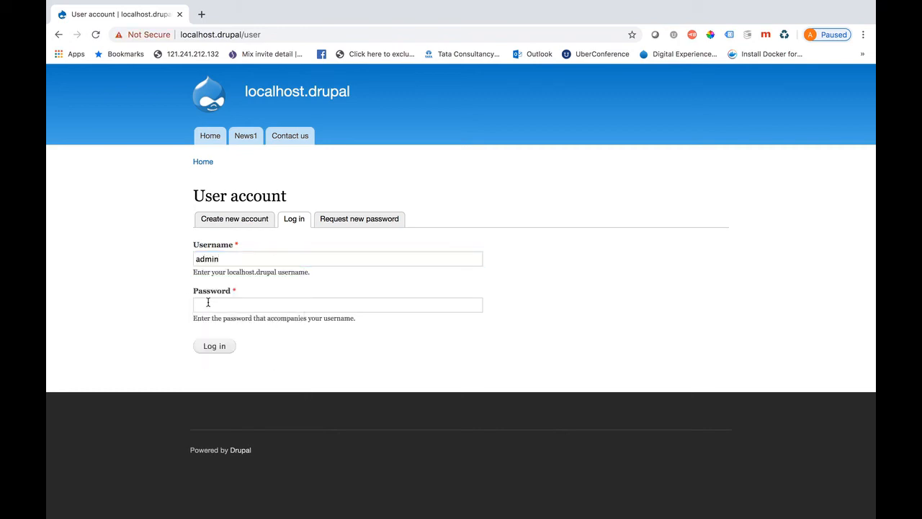
left_click(207, 302)
type("********")
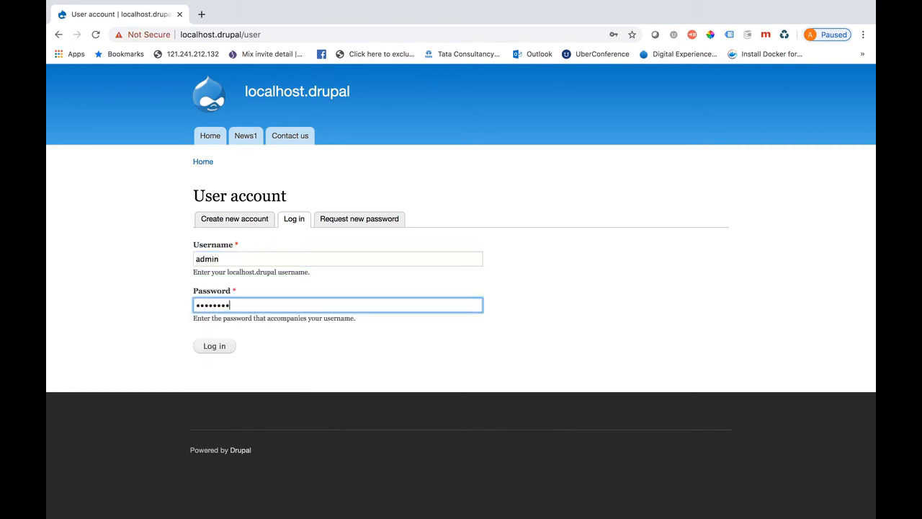
key("Return")
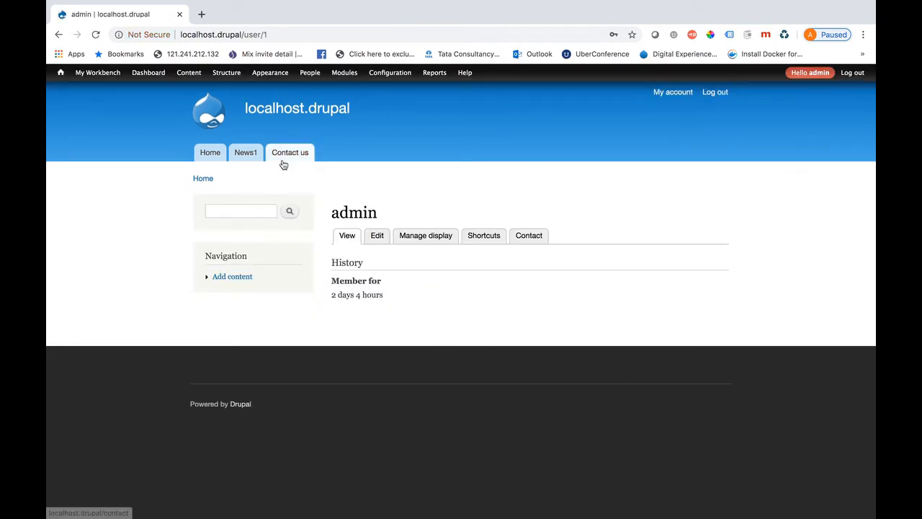
Add a user field labelled 'Enter mobile number' of type Text in Account settings
left_click(400, 75)
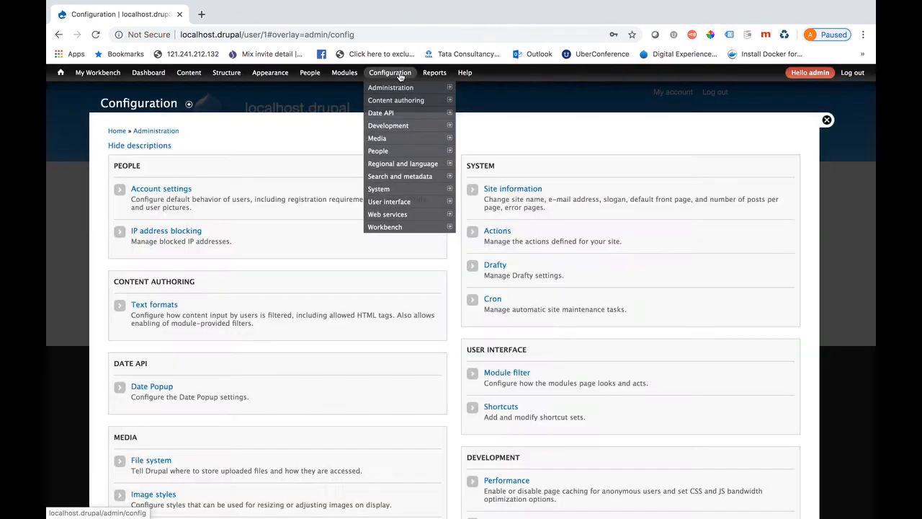
left_click(173, 194)
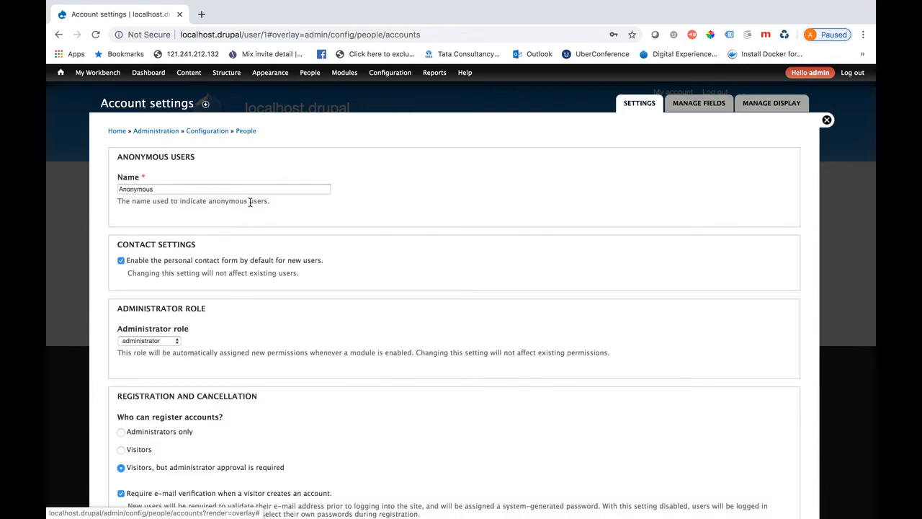
left_click(710, 107)
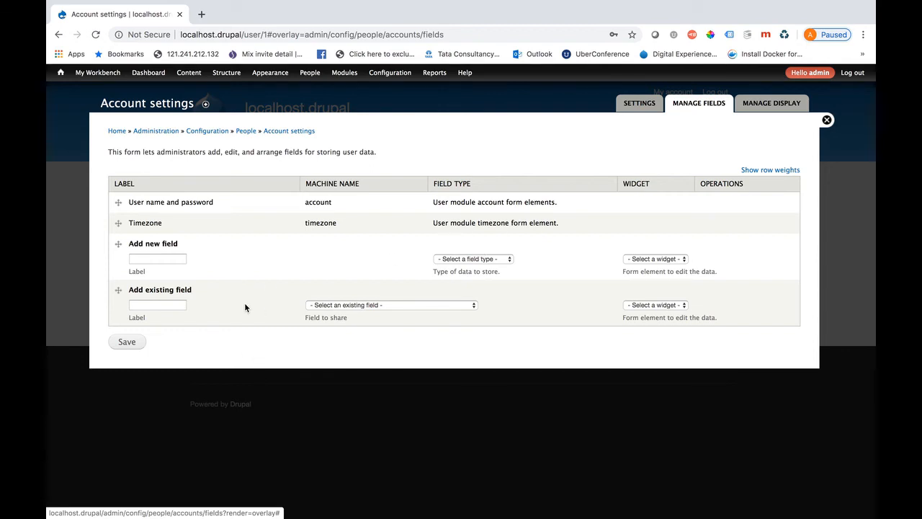
left_click(152, 261)
type("E")
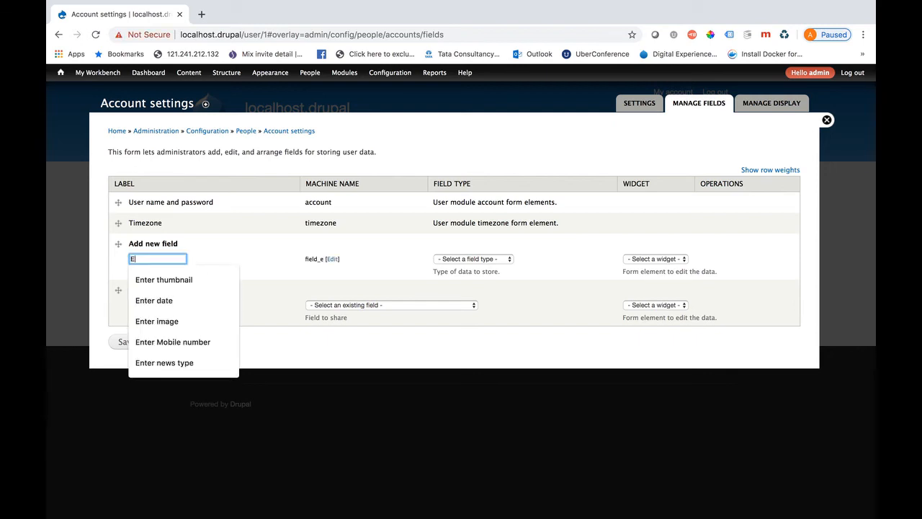
type("nter mobile ")
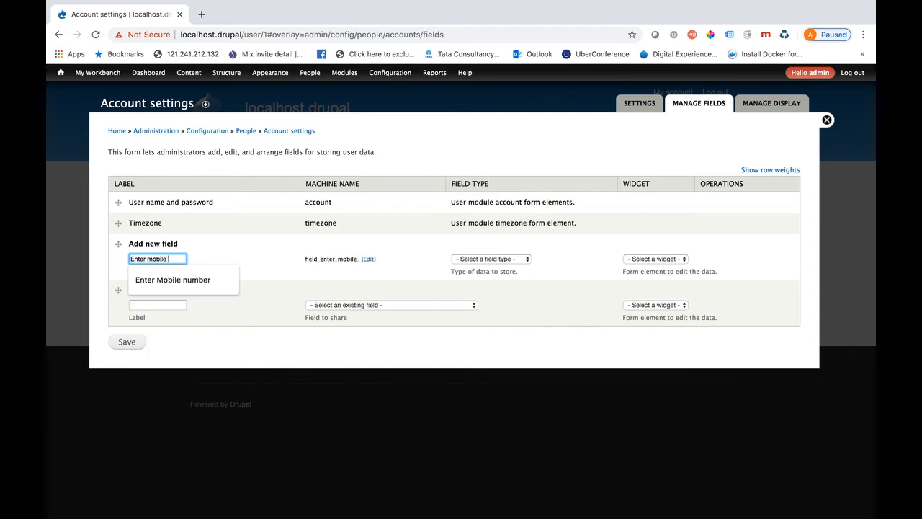
type("number")
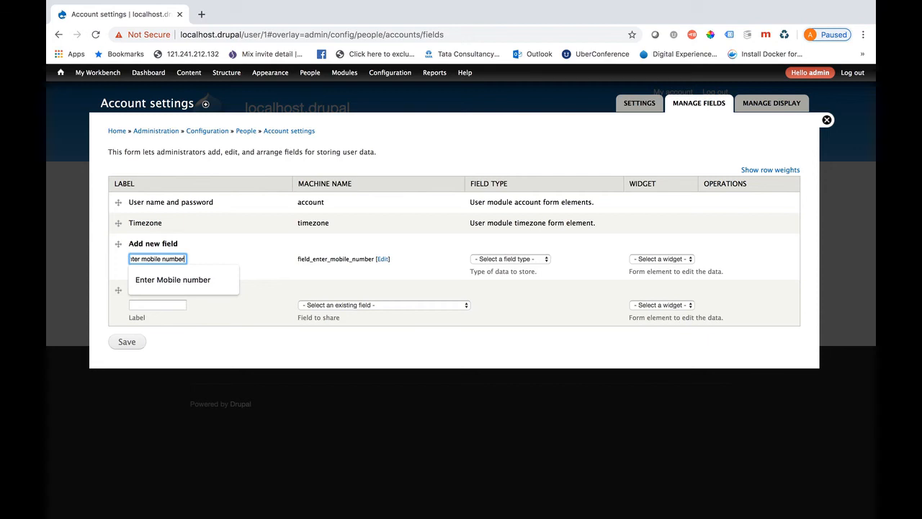
left_click(533, 261)
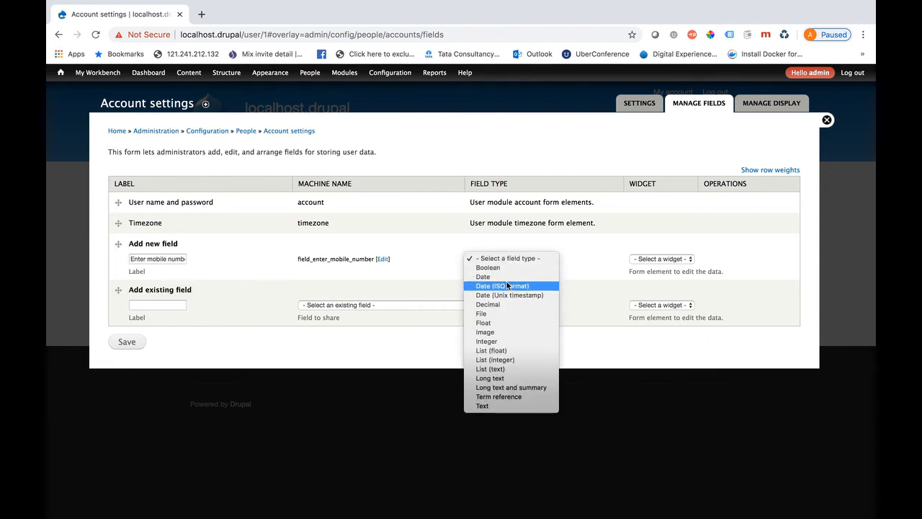
left_click(497, 406)
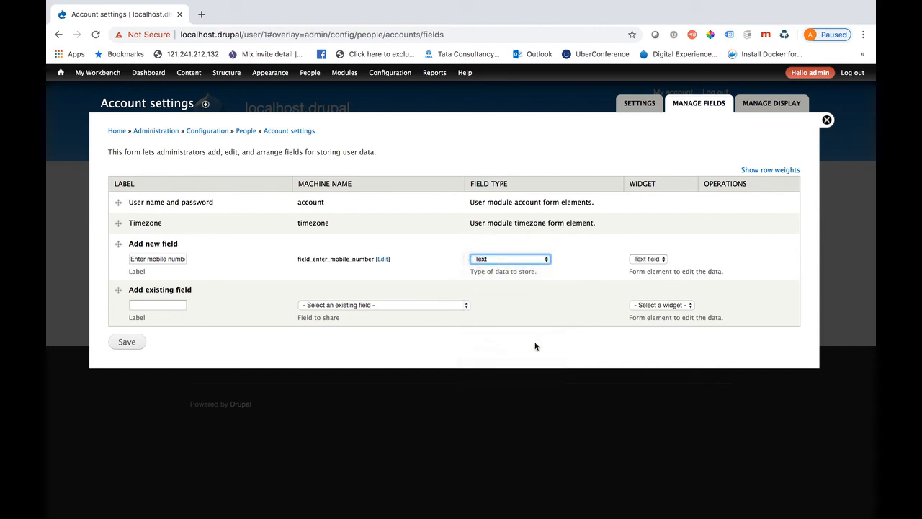
left_click(132, 345)
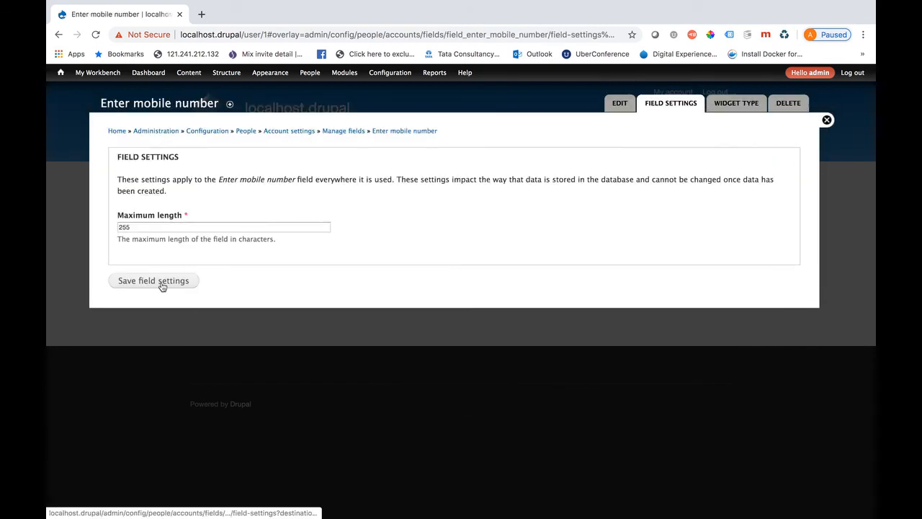
Keep the 255-character maximum, make the mobile number field required, and save its settings
left_click(161, 284)
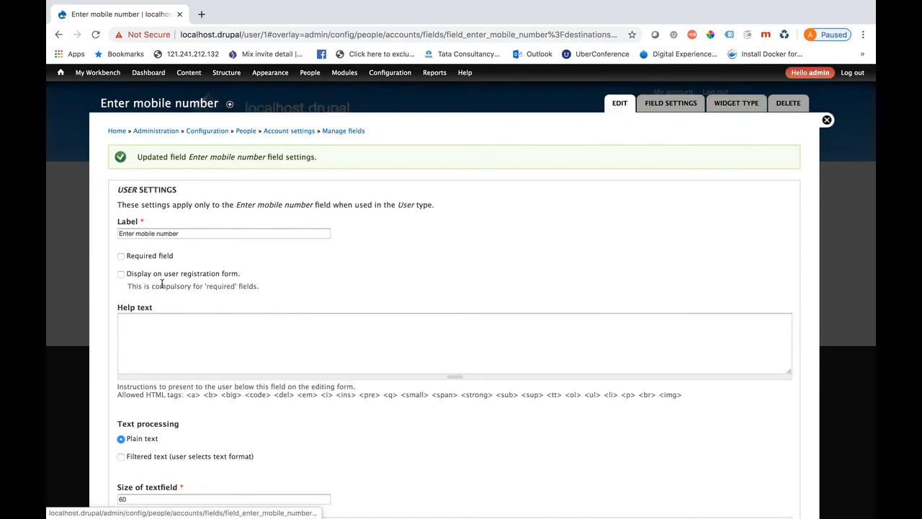
scroll(206, 324, "down", 5)
scroll(206, 325, "up", 4)
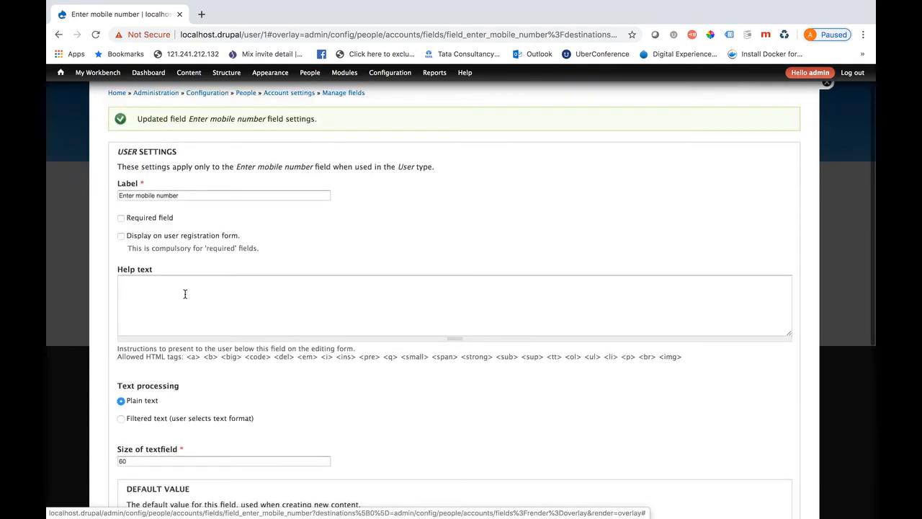
left_click(121, 218)
scroll(180, 382, "down", 5)
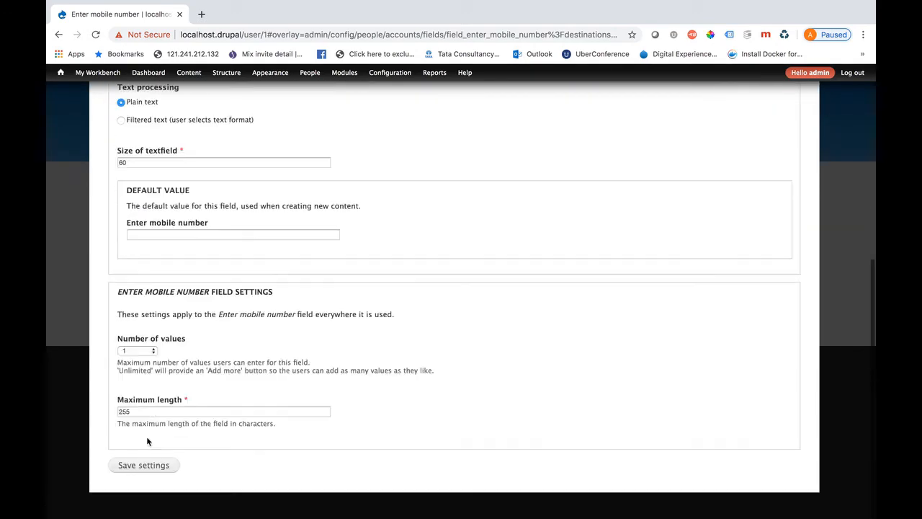
left_click(127, 467)
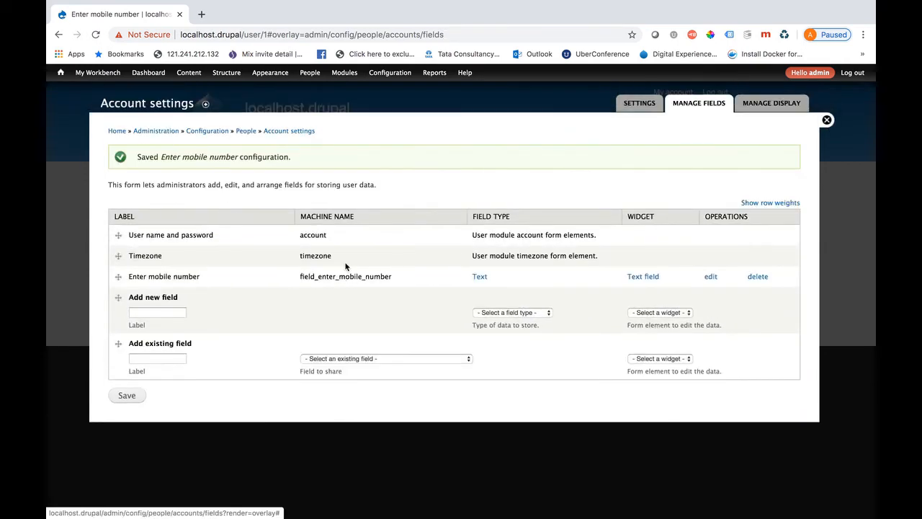
left_click(826, 120)
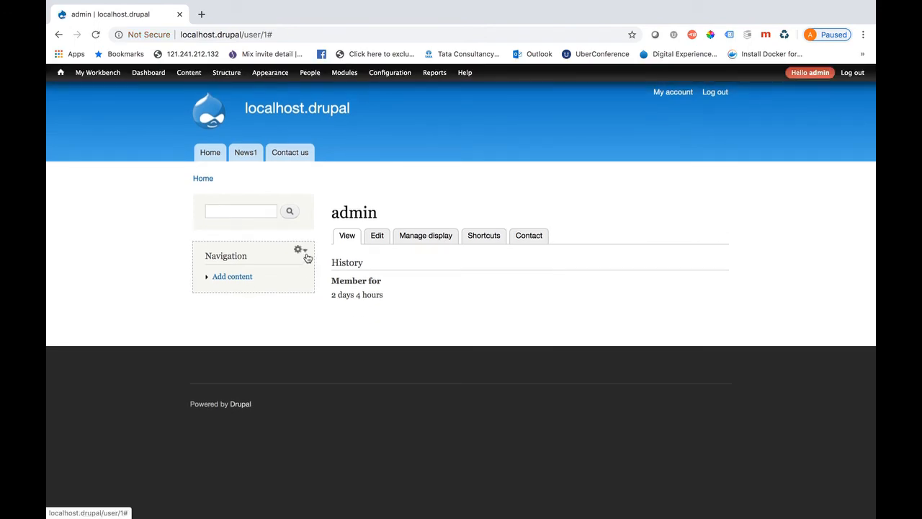
Log out and verify the registration form shows the required Enter mobile number field
left_click(848, 77)
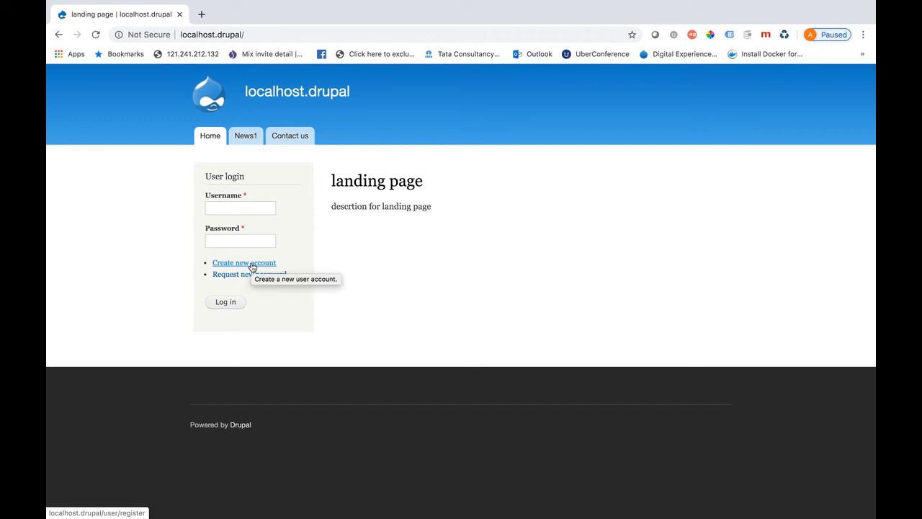
left_click(252, 267)
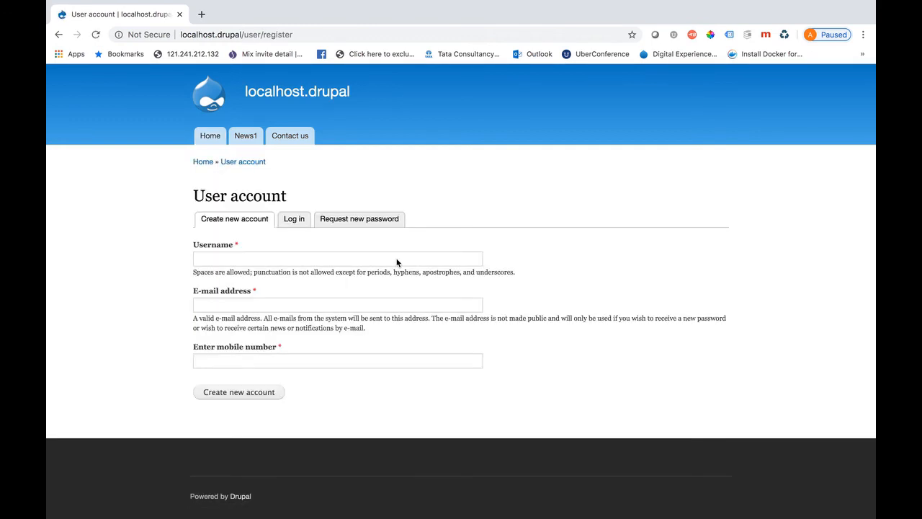
left_click(228, 362)
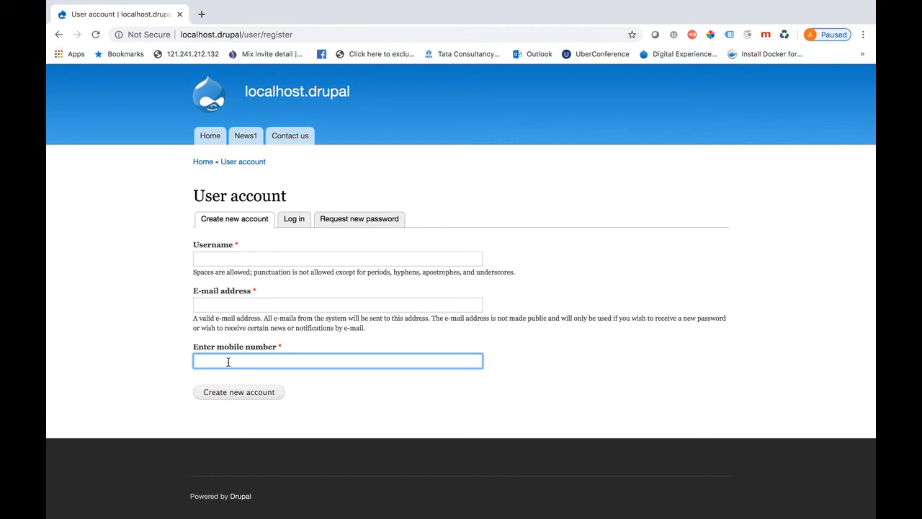
left_click(210, 258)
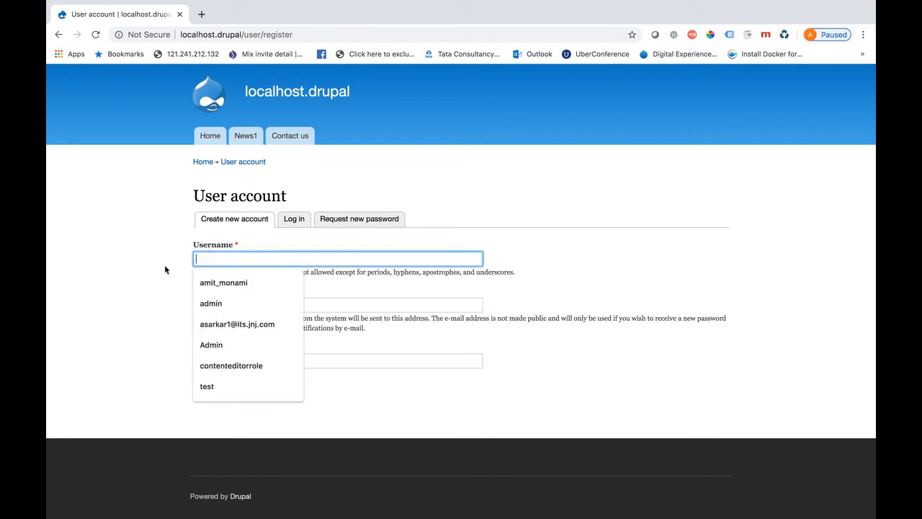
left_click(165, 269)
left_click(295, 219)
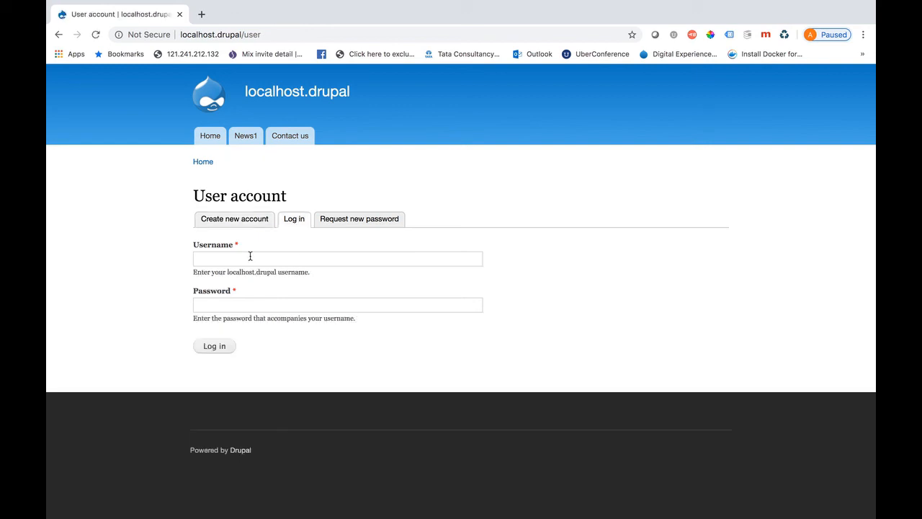
Log in with username admin and the account password
left_click(229, 256)
type("admin")
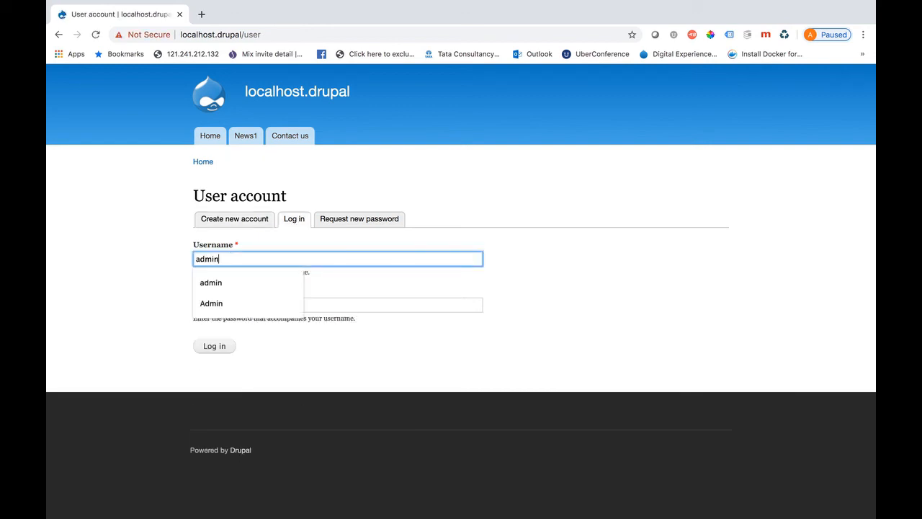
left_click(125, 279)
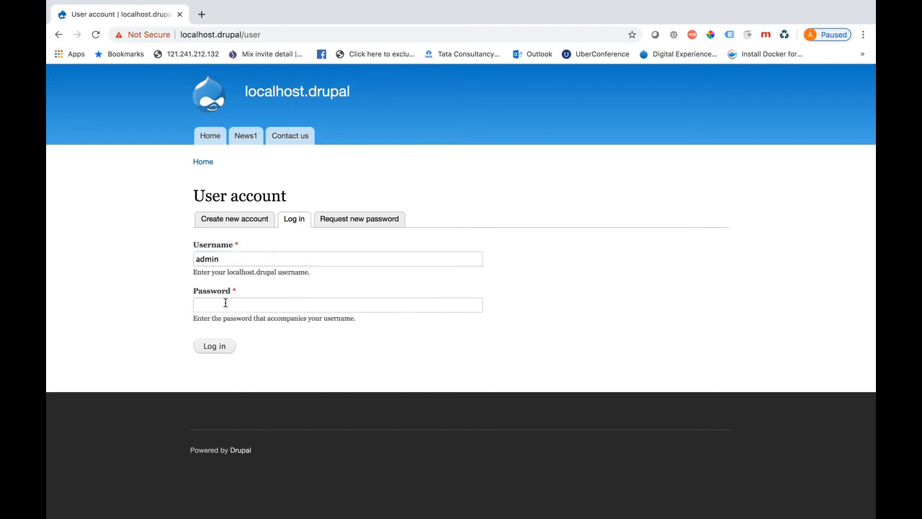
left_click(223, 302)
type("admin@123")
key("Return")
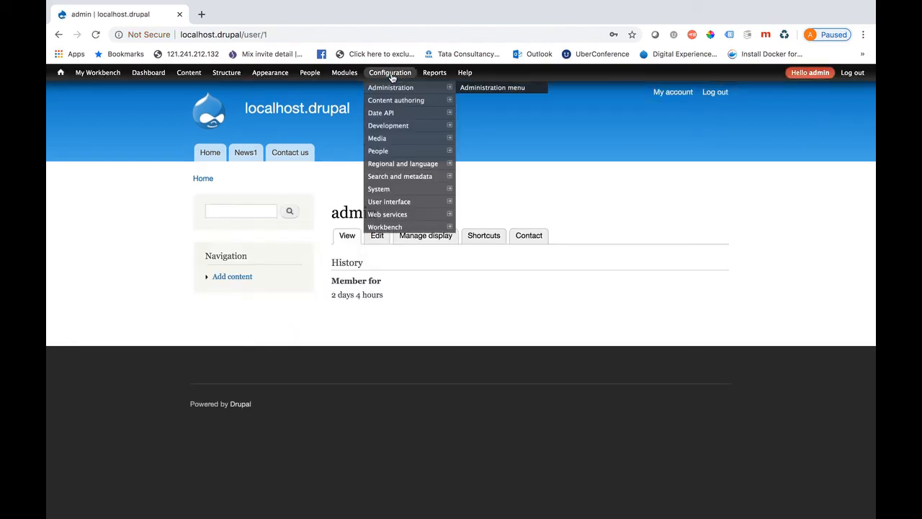
Go to Configuration > Account settings and scroll to the registration options
mouse_move(320, 75)
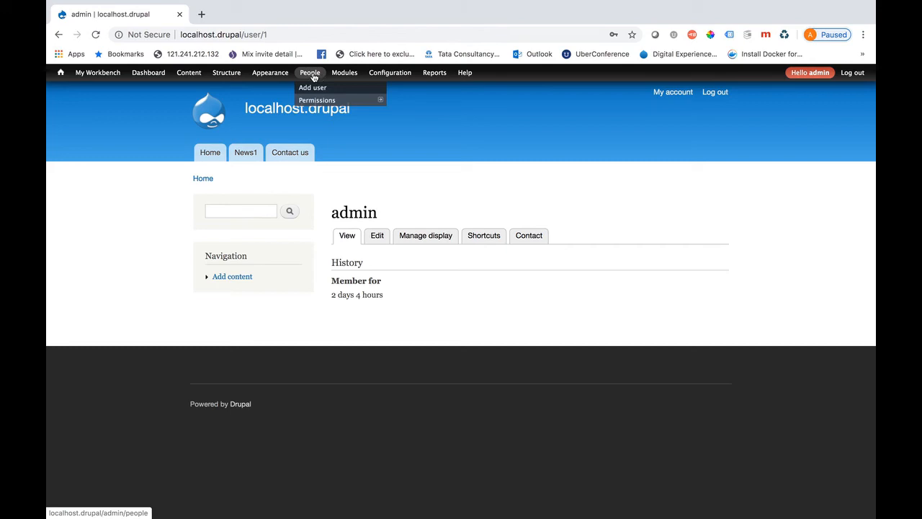
left_click(380, 77)
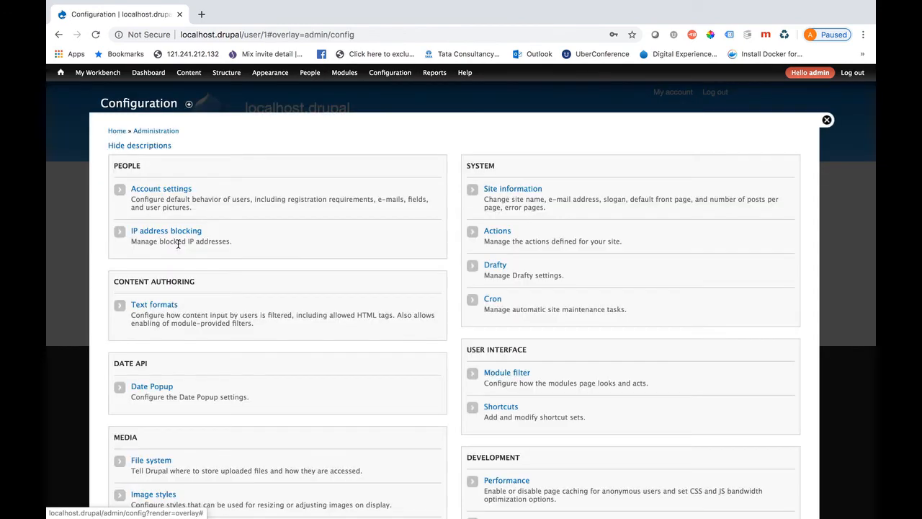
left_click(163, 189)
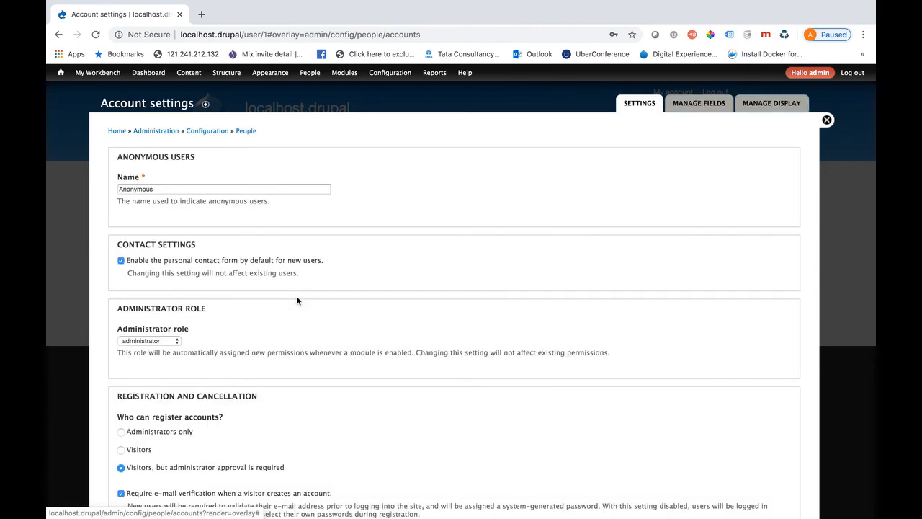
scroll(296, 300, "down", 5)
scroll(296, 300, "down", 1)
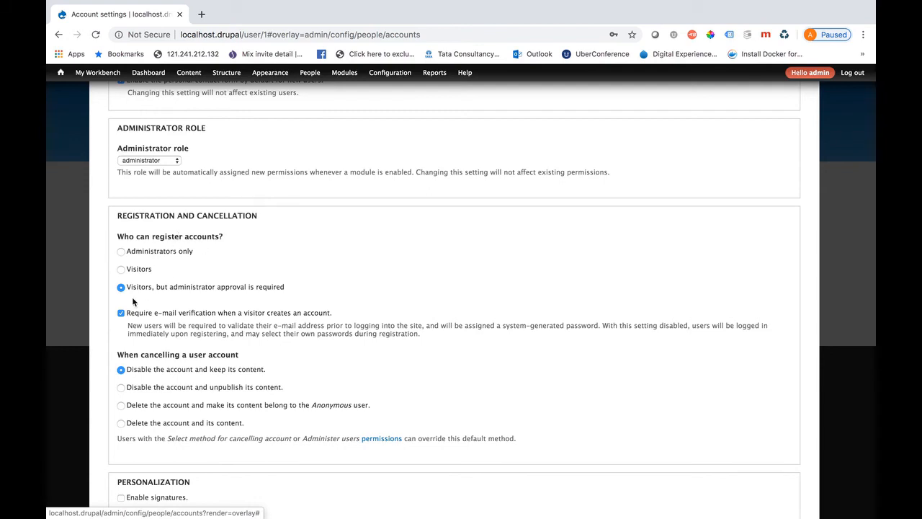
Try Administrators-only registration and toggling e-mail verification, then restore visitors with approval and verification
left_click(121, 253)
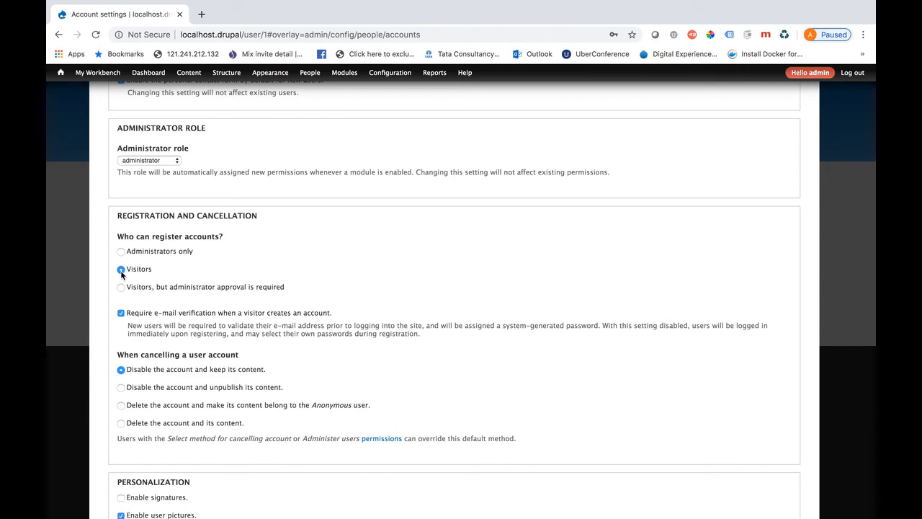
left_click(121, 286)
left_click(121, 313)
left_click(121, 313)
Scroll Account settings past Personalization down to the E-mails templates section
scroll(226, 387, "down", 3)
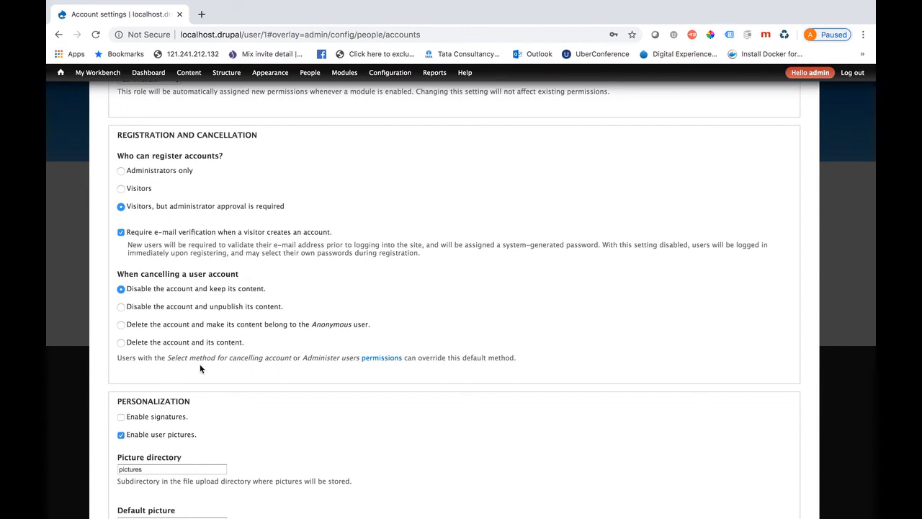
scroll(240, 401, "down", 5)
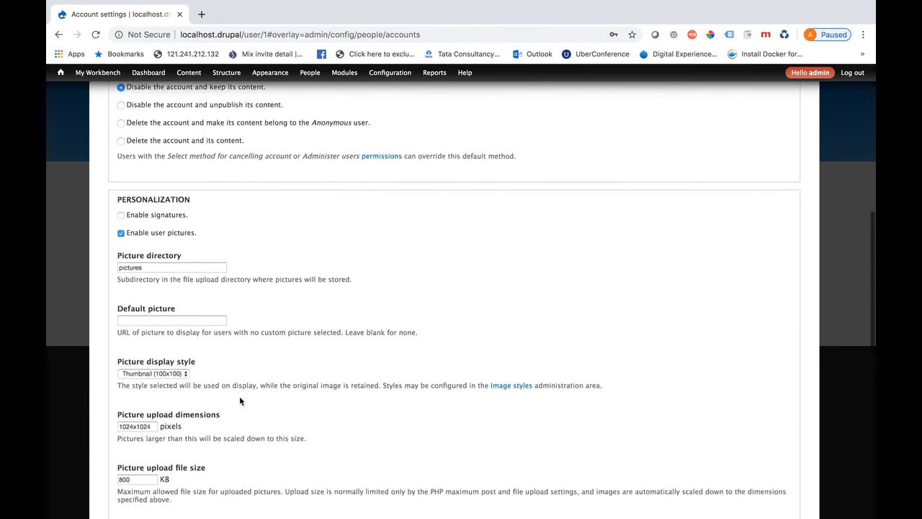
scroll(240, 401, "down", 1)
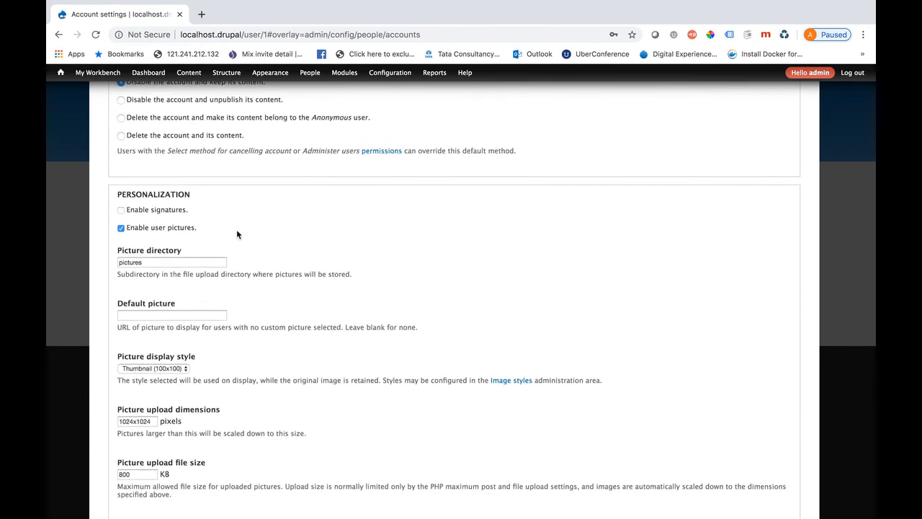
scroll(195, 303, "down", 2)
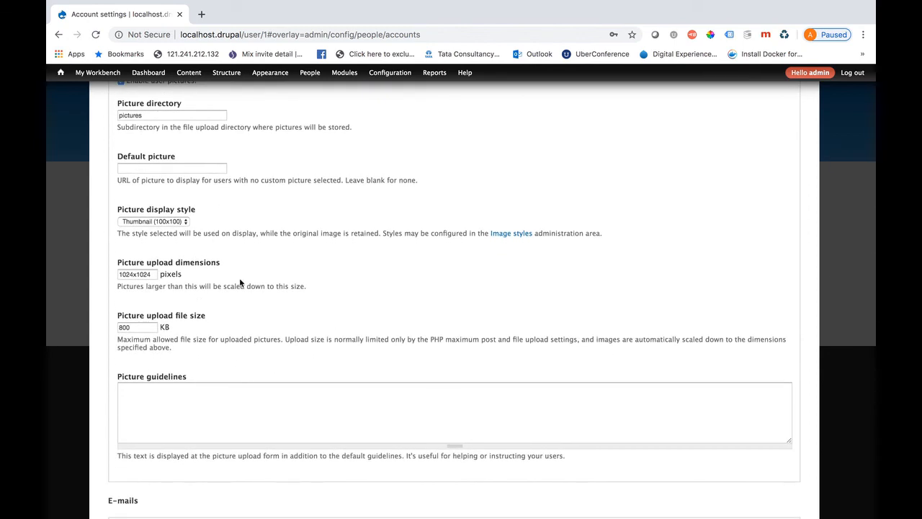
scroll(240, 277, "down", 3)
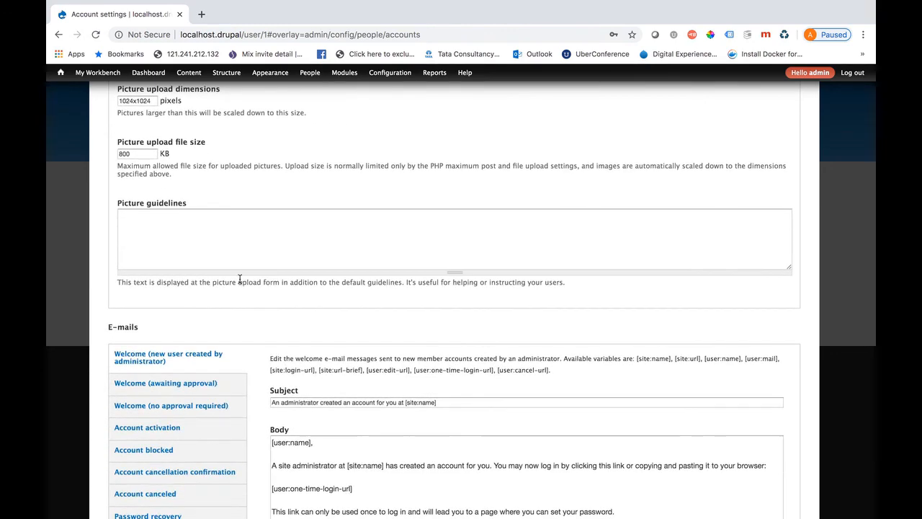
scroll(242, 283, "down", 3)
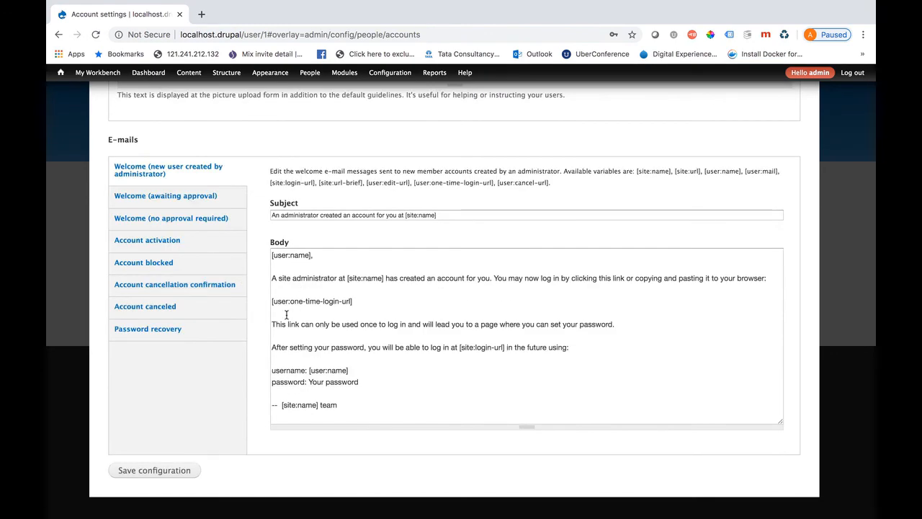
Review the one-time login link lines in the e-mail body, then show the 'Welcome (no approval required)' template
left_click(384, 326)
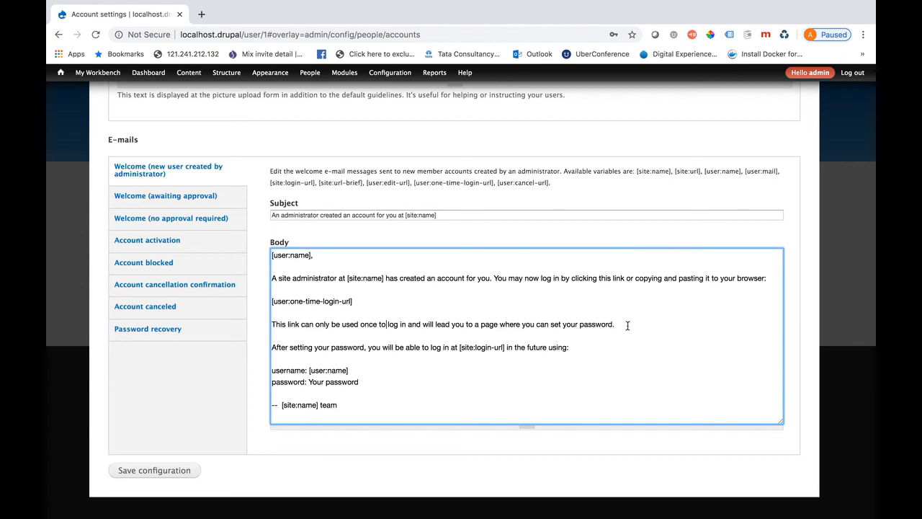
left_click_drag(627, 324, 279, 267)
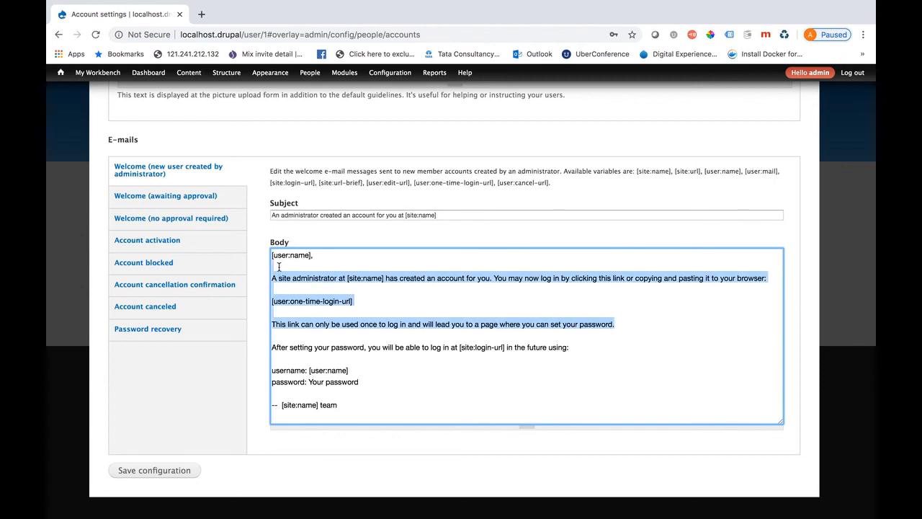
left_click(345, 279)
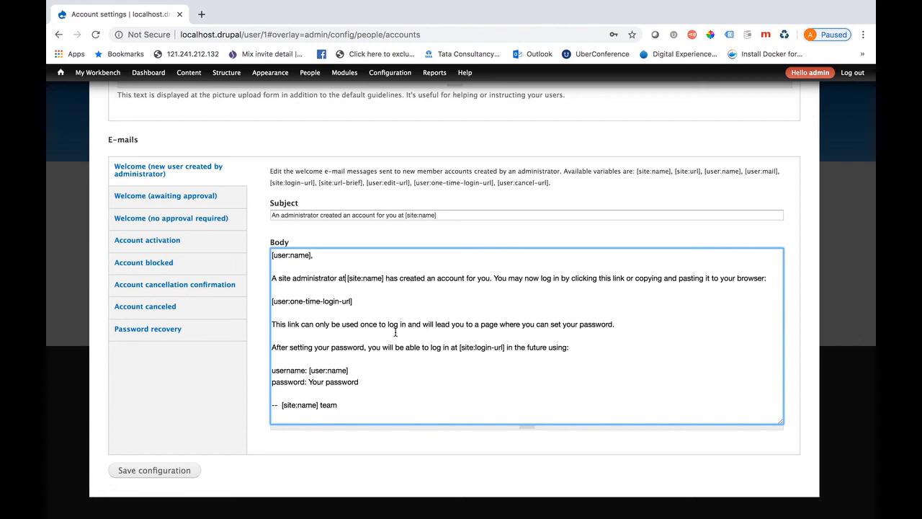
left_click(164, 221)
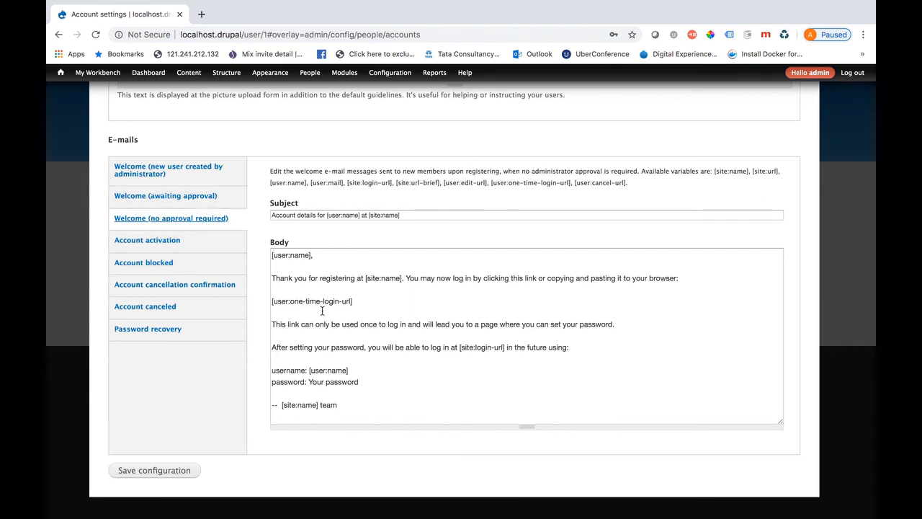
In the Account blocked template, enable 'Notify user when account is blocked' and enlarge the Body area
left_click(181, 264)
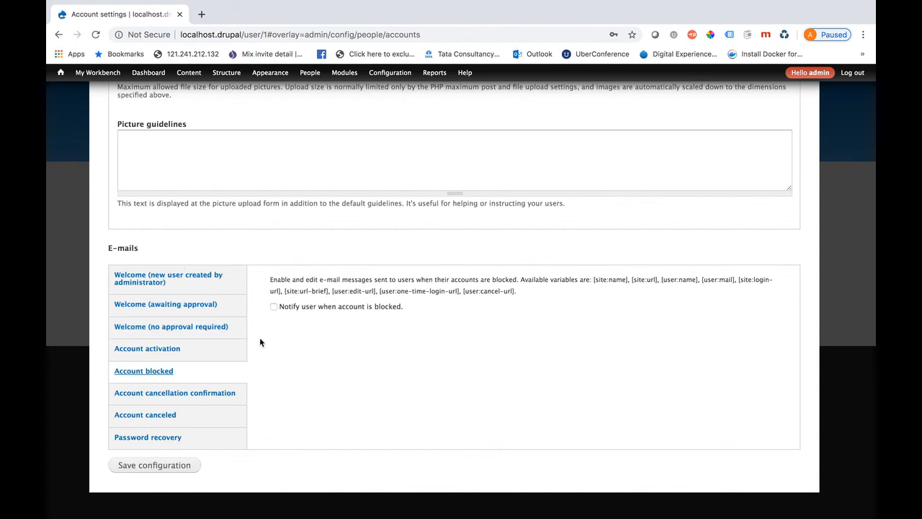
left_click(273, 308)
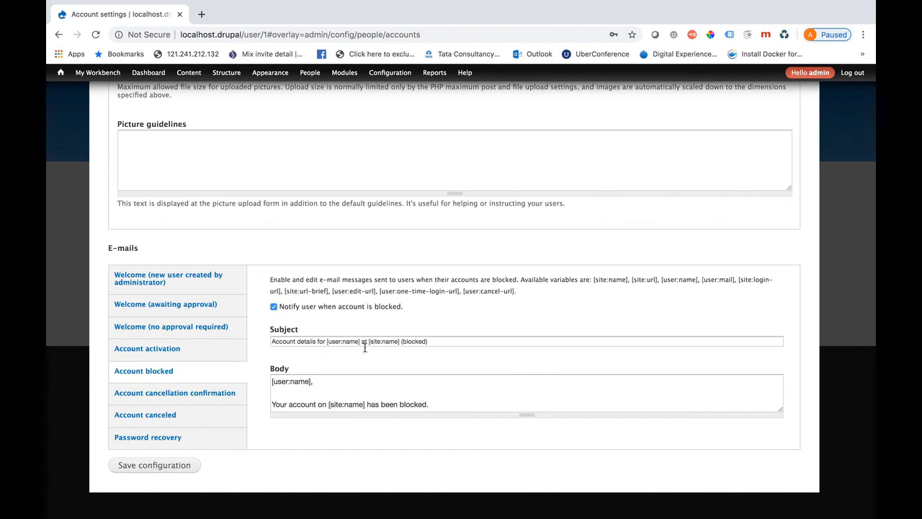
left_click_drag(527, 414, 527, 442)
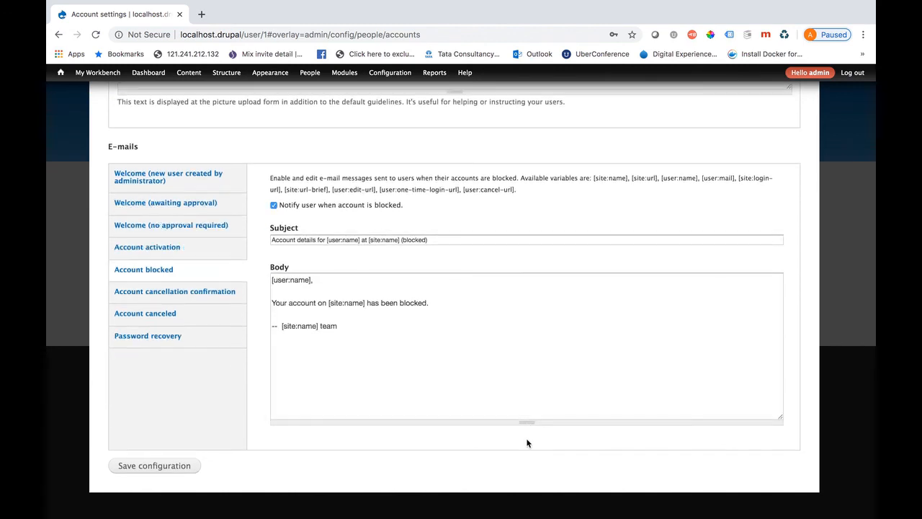
left_click(398, 334)
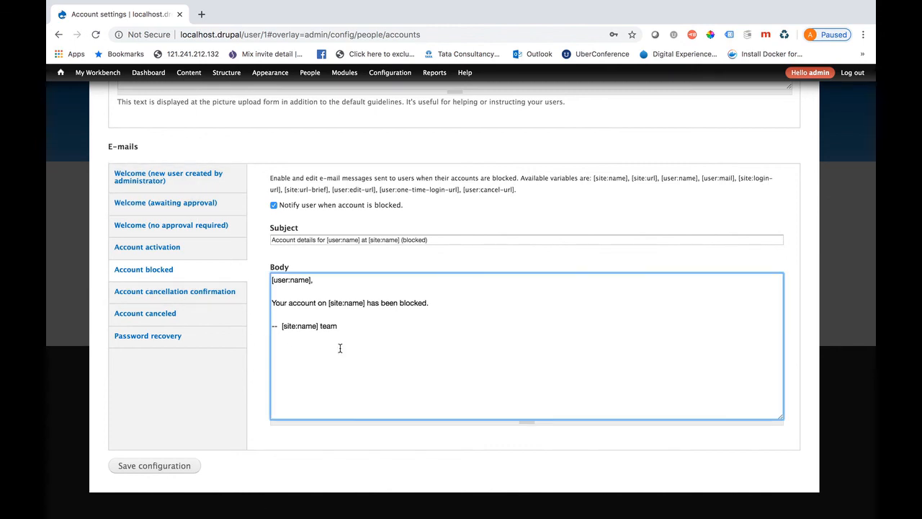
Close the Account settings overlay without saving and return to the admin's profile page
scroll(340, 348, "up", 15)
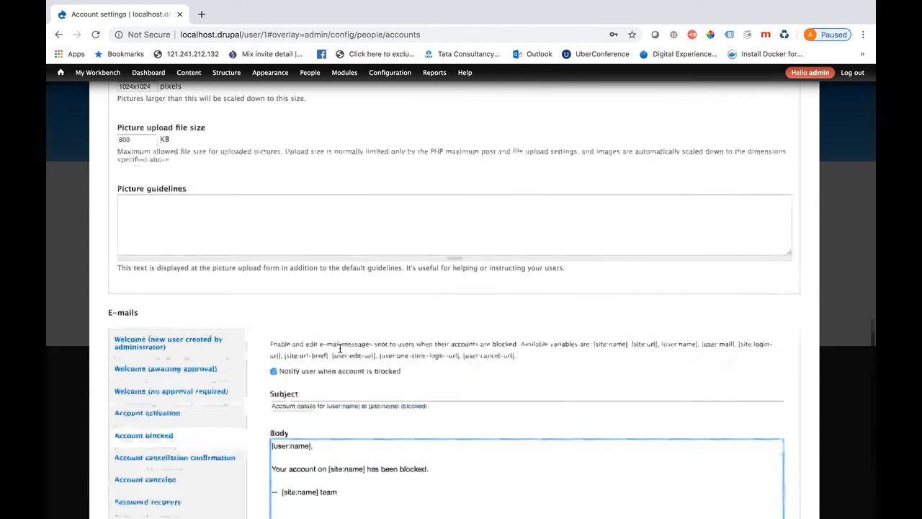
scroll(339, 346, "up", 4)
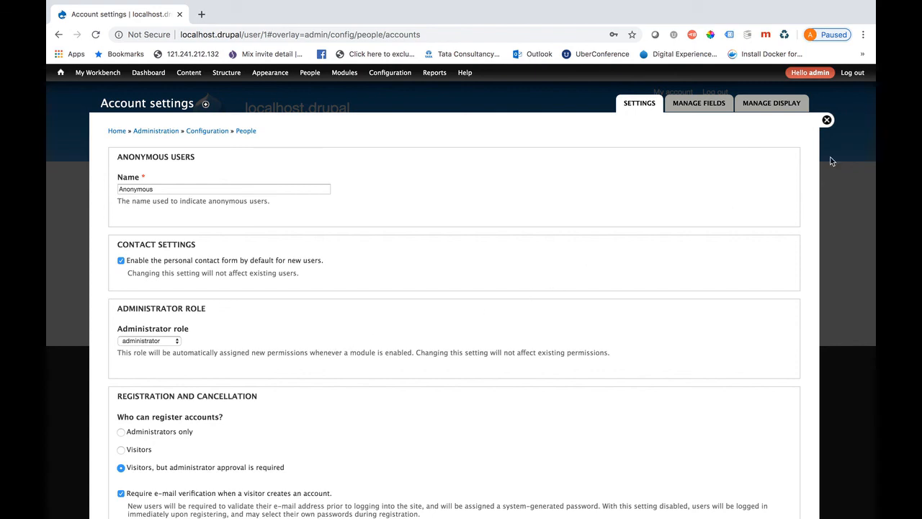
left_click(826, 121)
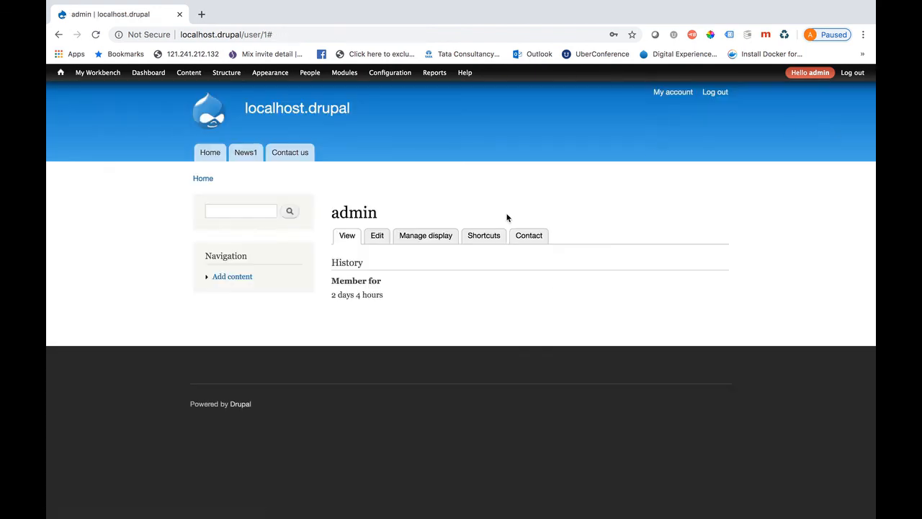